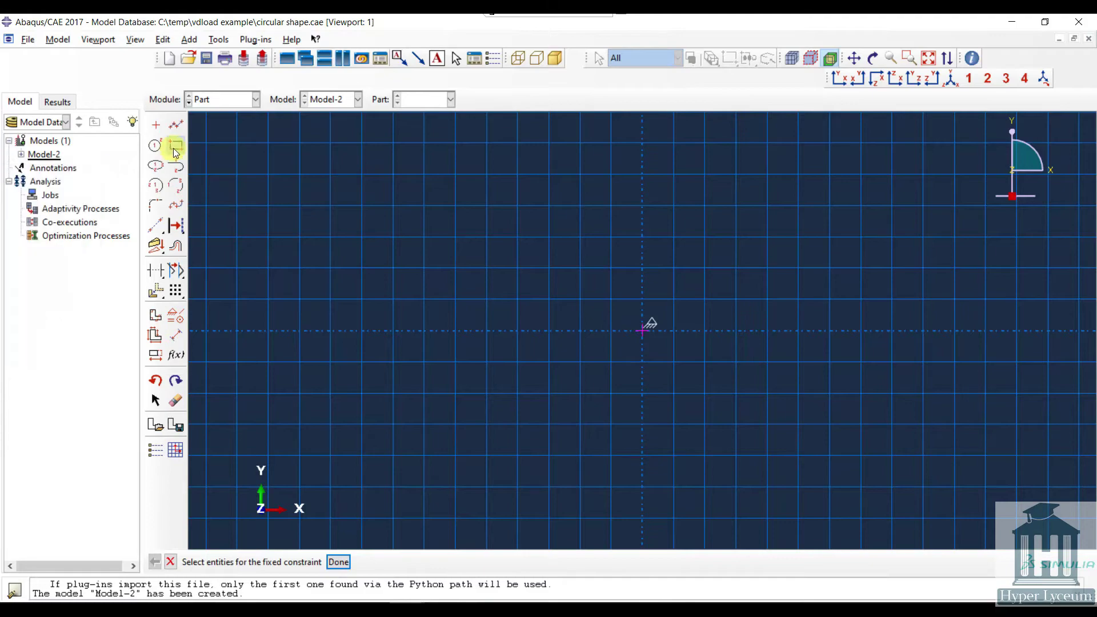
# Step: Sketch a rectangle from the origin, about 0.09 wide and 0.03 high
pyautogui.click(174, 146)
pyautogui.click(643, 329)
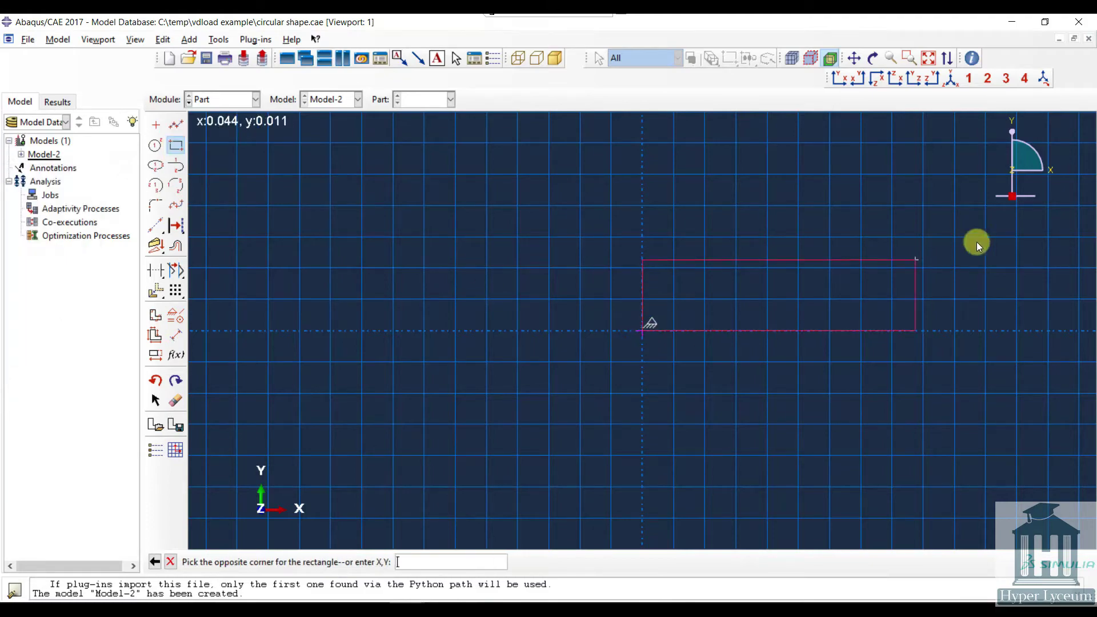
pyautogui.keyDown('ctrl'); pyautogui.keyDown('alt'); pyautogui.moveTo(974, 240); pyautogui.dragTo(514, 372, button='middle'); pyautogui.keyUp('alt'); pyautogui.keyUp('ctrl')
pyautogui.scroll(-3, 607, 267)
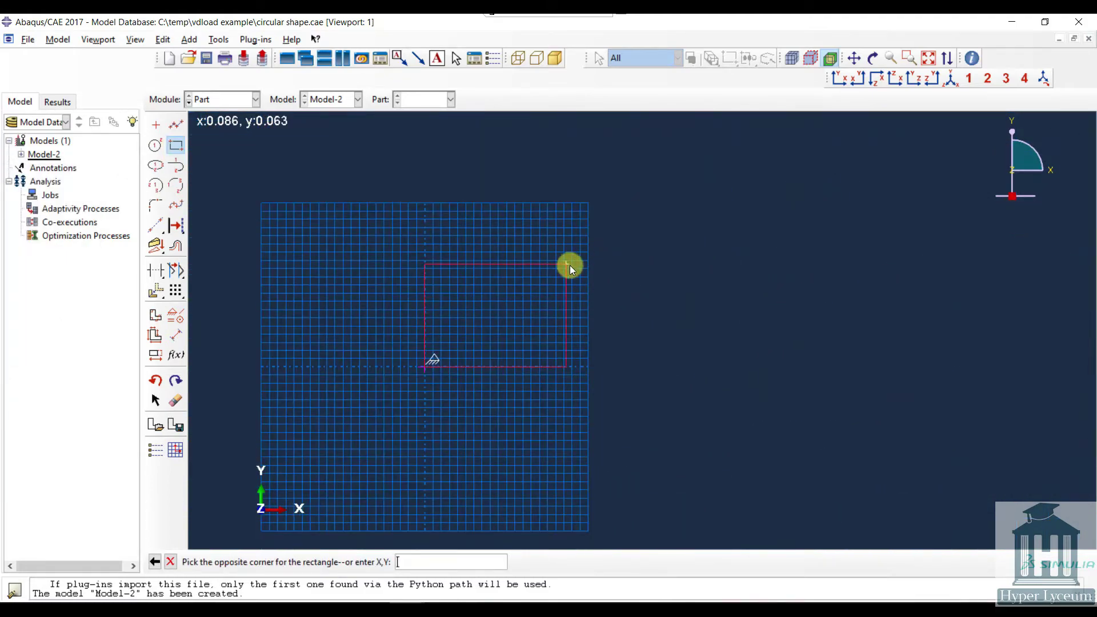
pyautogui.click(572, 318)
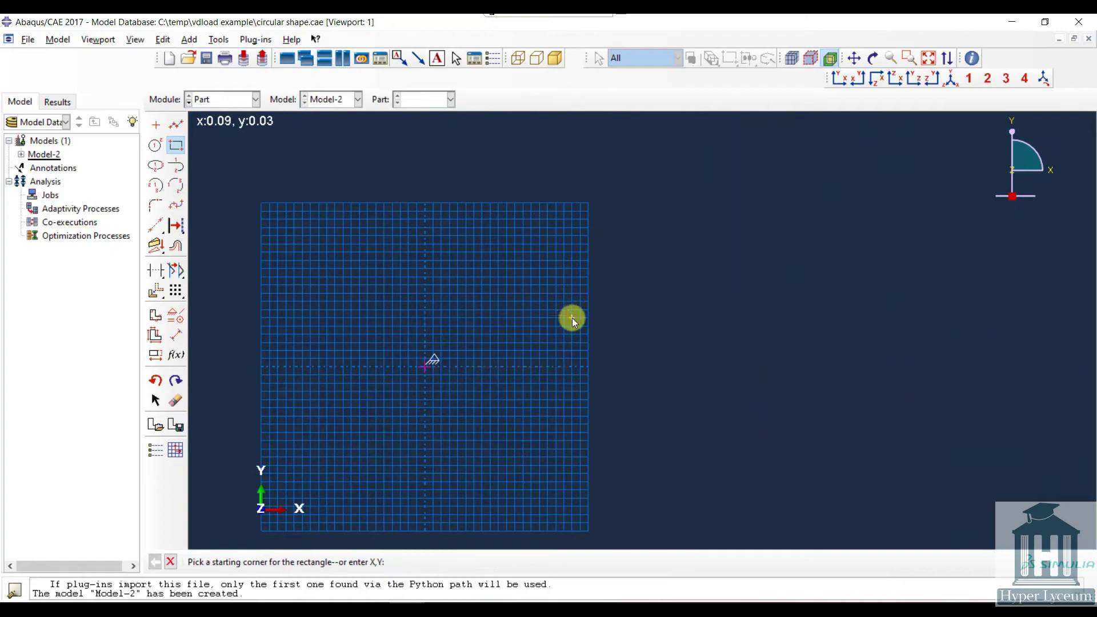
# Step: Dimension the rectangle's bottom edge and set its length to 0.15
pyautogui.click(176, 335)
pyautogui.scroll(2, 517, 355)
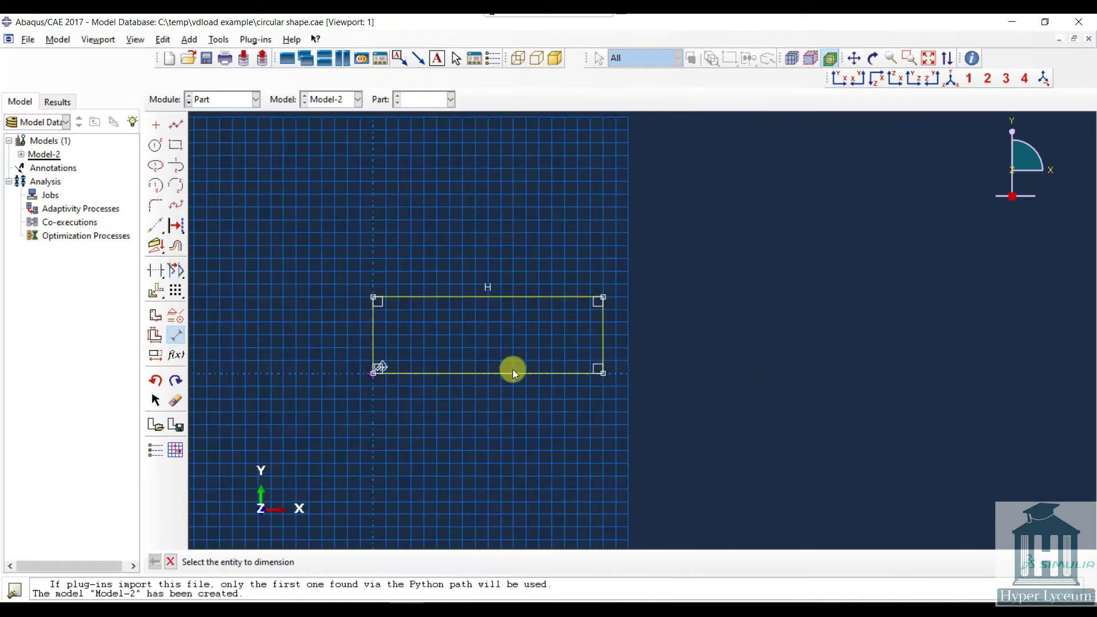
pyautogui.click(513, 371)
pyautogui.click(504, 430)
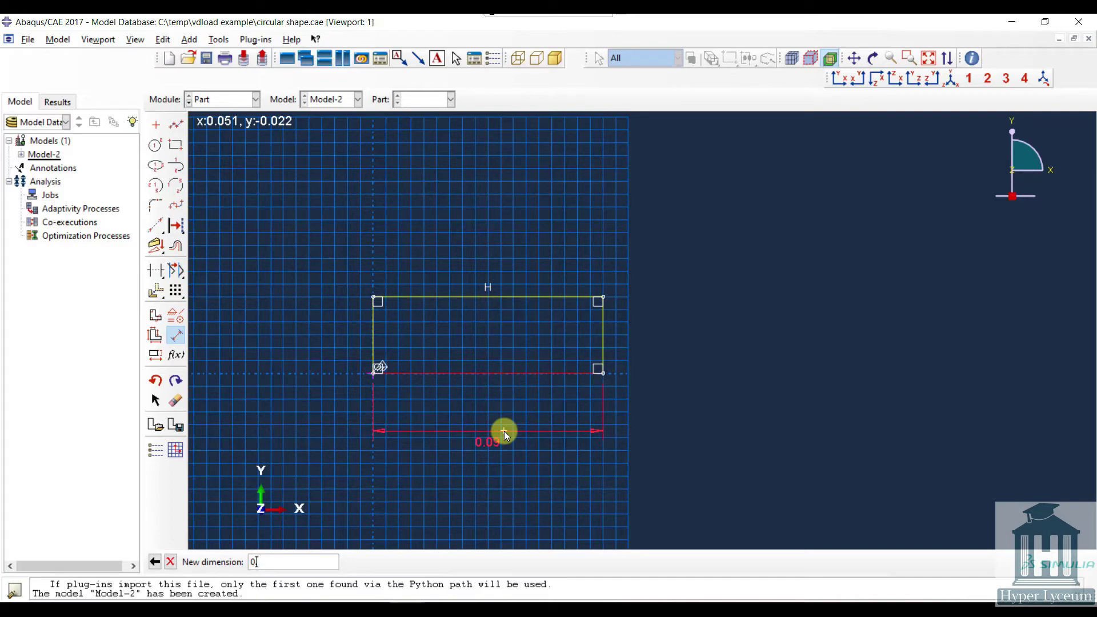
pyautogui.press('Return')
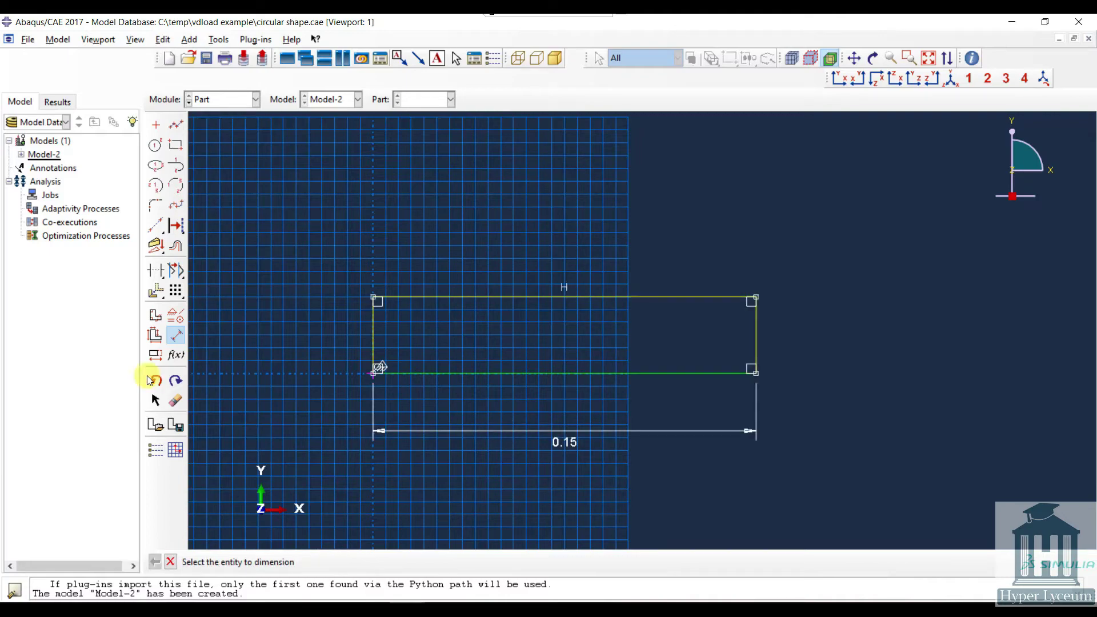
# Step: Dimension the rectangle's left edge and set its height to 0.02
pyautogui.click(372, 347)
pyautogui.click(340, 335)
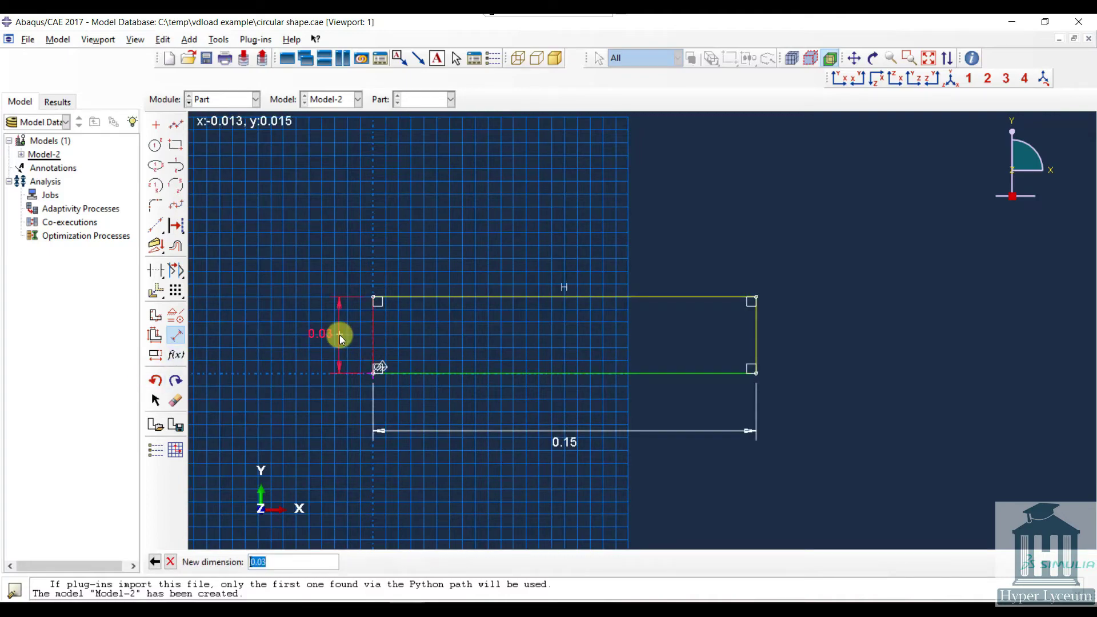
pyautogui.write('0.02')
pyautogui.press('Return')
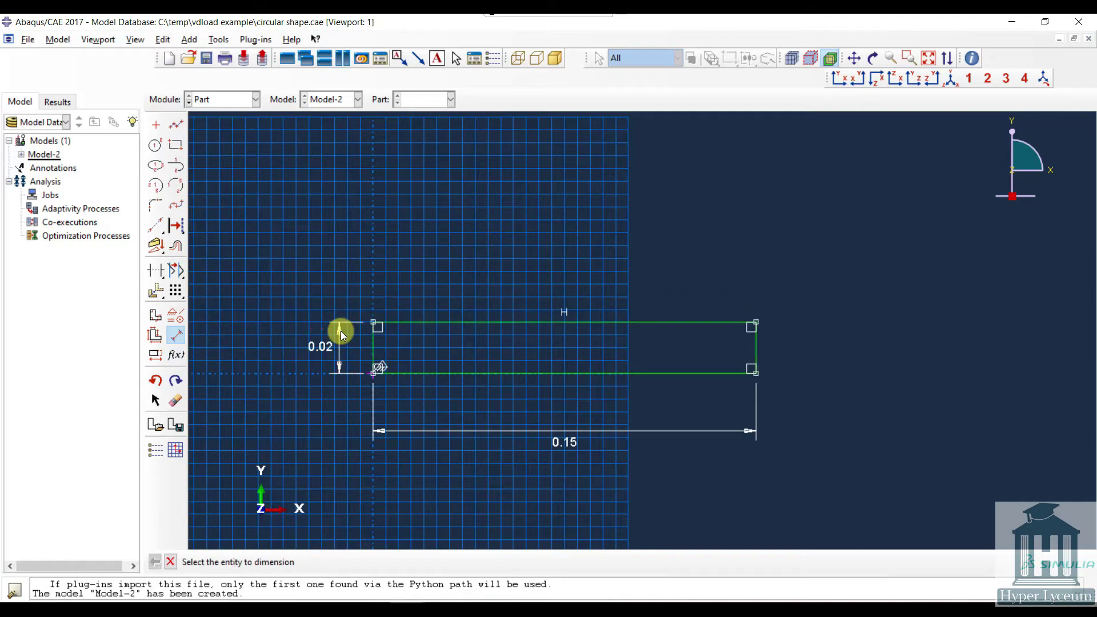
pyautogui.click(170, 561)
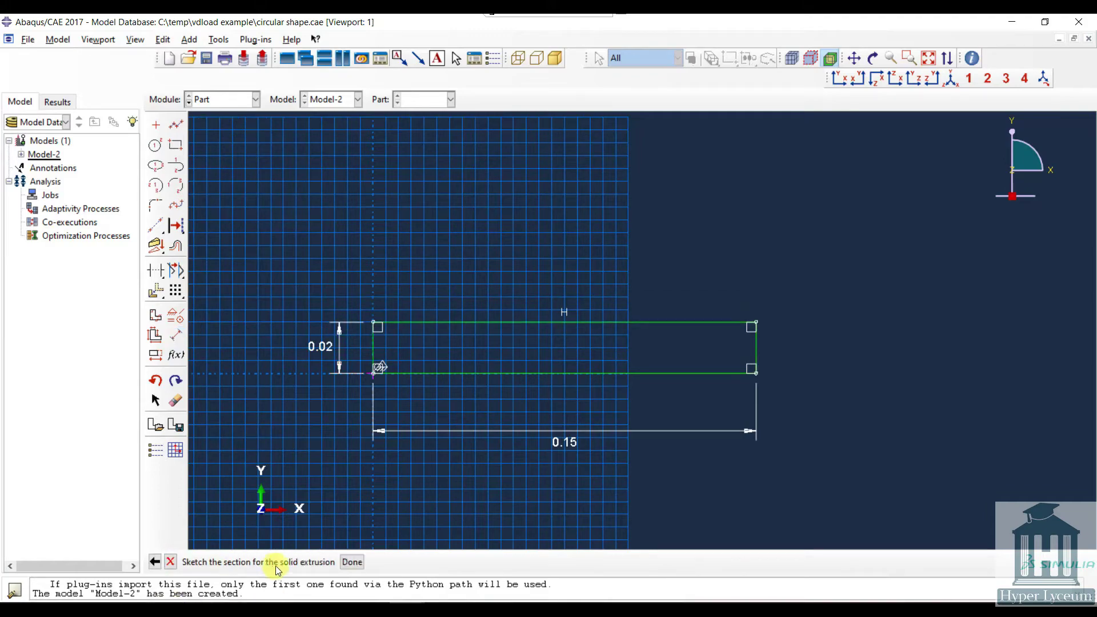
# Step: Finish the section sketch and extrude it as a solid to a depth of 1
pyautogui.click(349, 561)
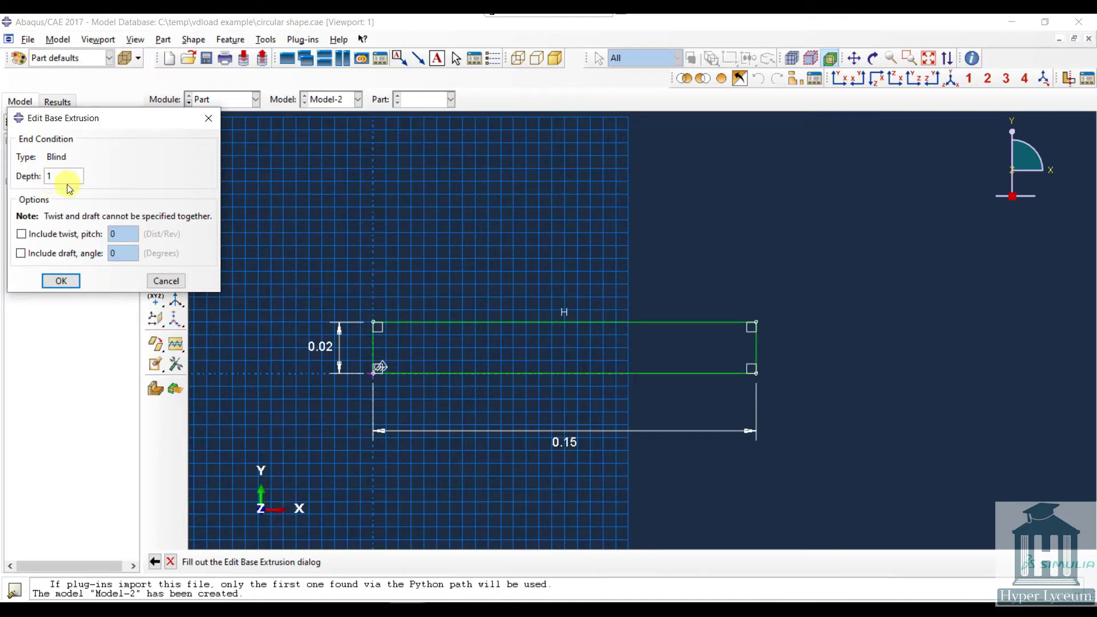
pyautogui.click(65, 282)
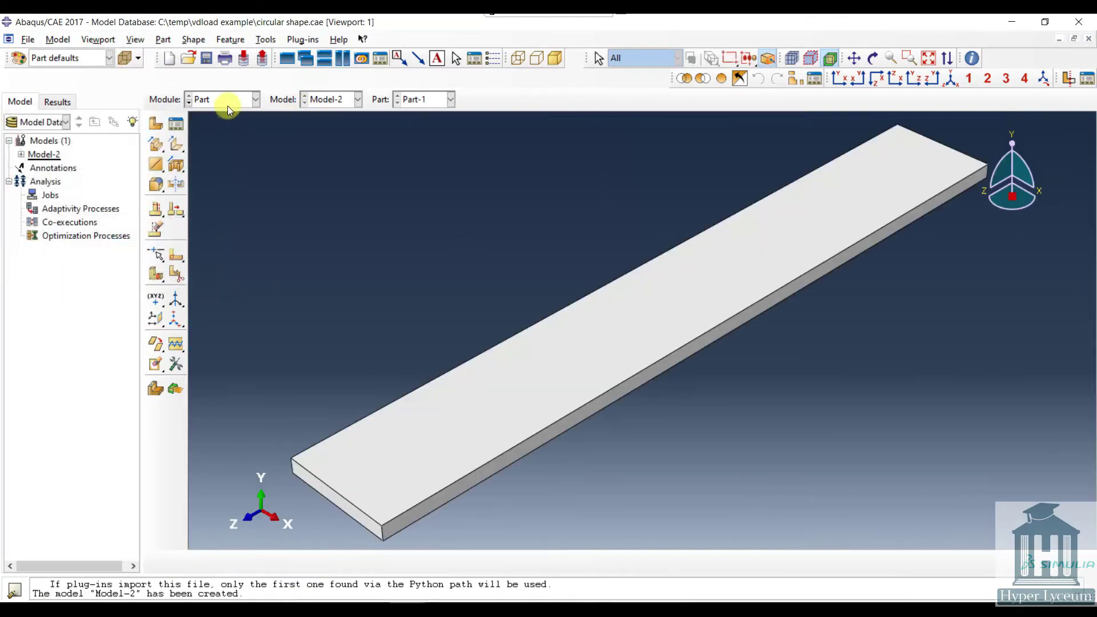
# Step: In the Property module, create a material named steel with a uniform mass density of 7850
pyautogui.click(227, 105)
pyautogui.click(217, 127)
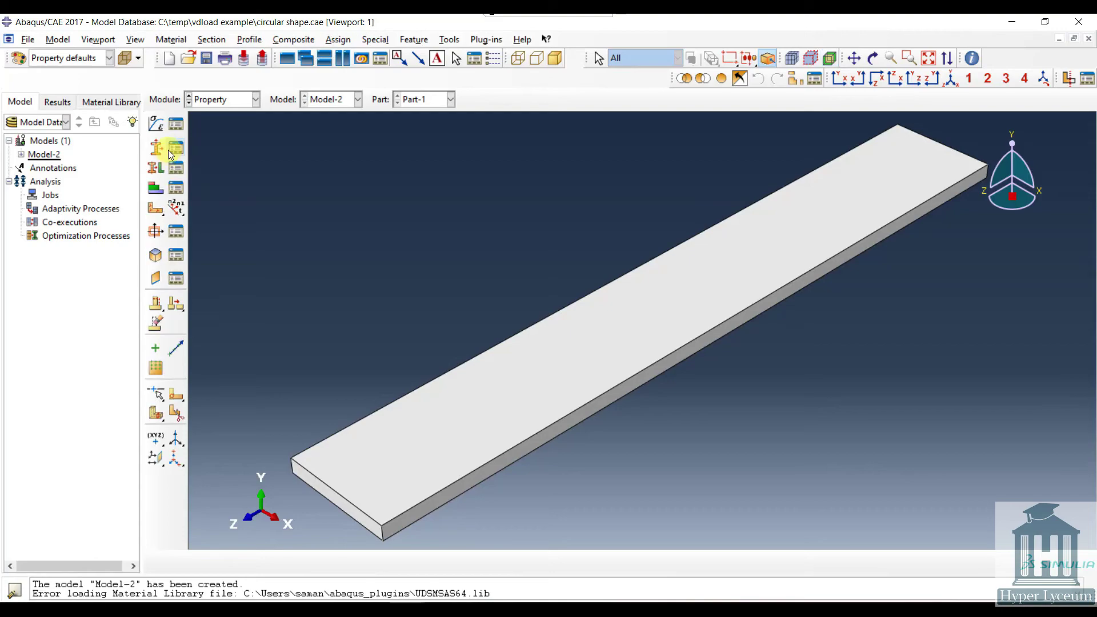
pyautogui.click(155, 124)
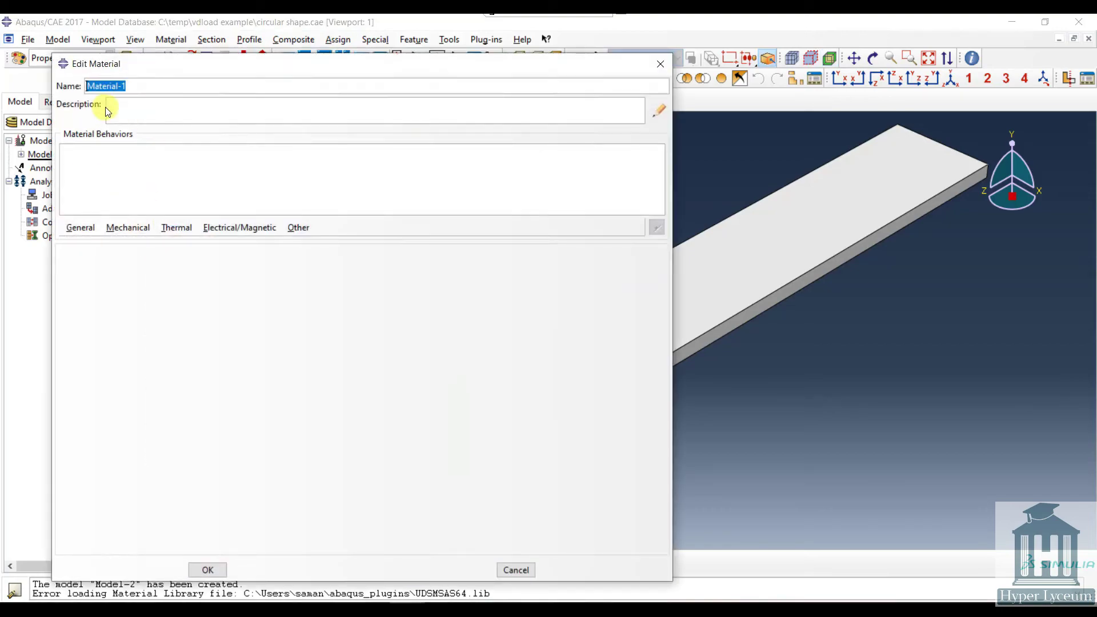
pyautogui.write('steel')
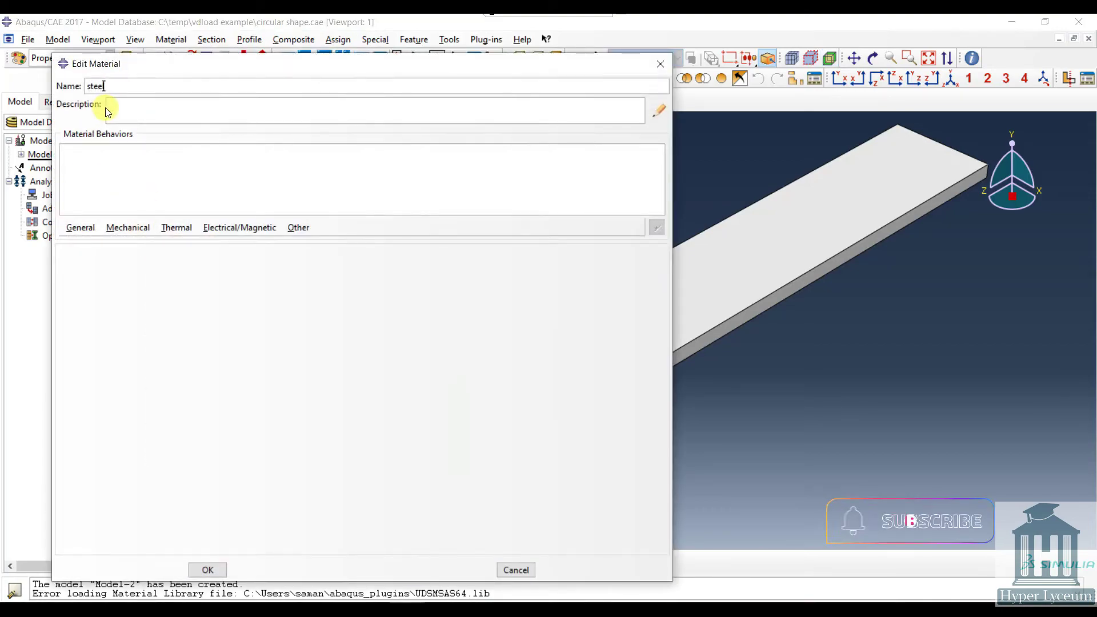
pyautogui.click(80, 227)
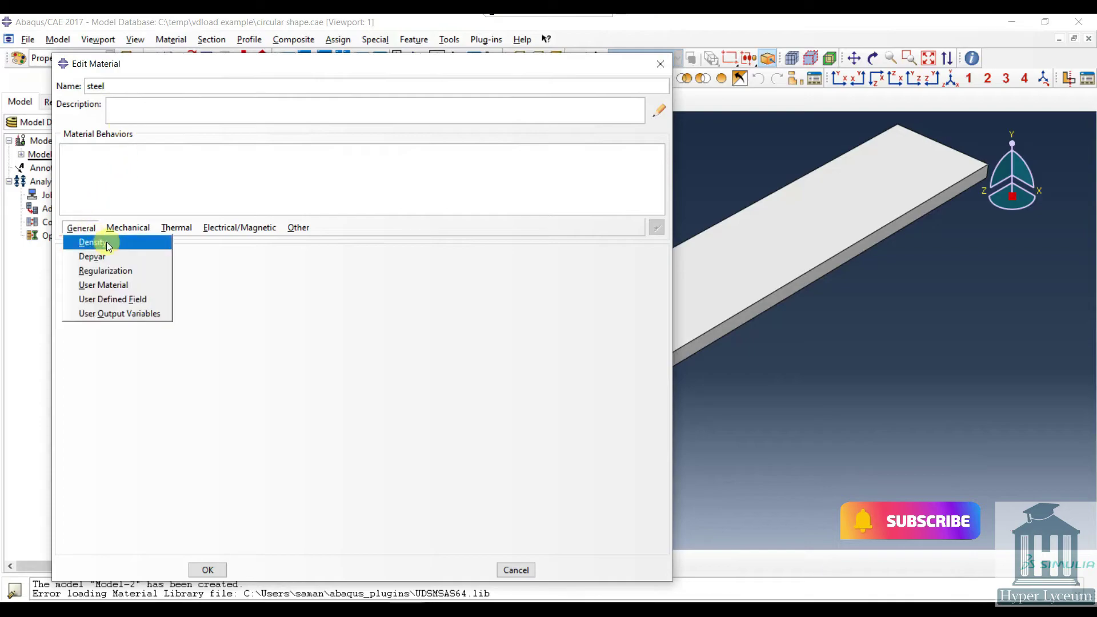
pyautogui.click(106, 242)
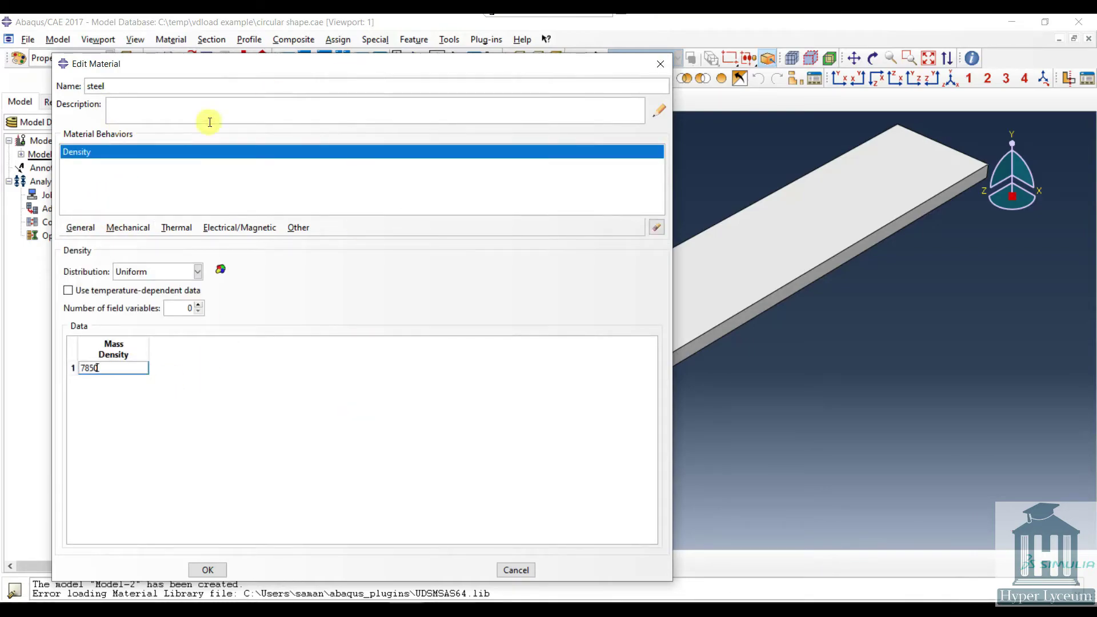
# Step: Add isotropic elastic behavior to the steel material with Young's modulus 207e9 and Poisson's ratio 0.28, and save the material
pyautogui.click(129, 228)
pyautogui.moveTo(170, 245)
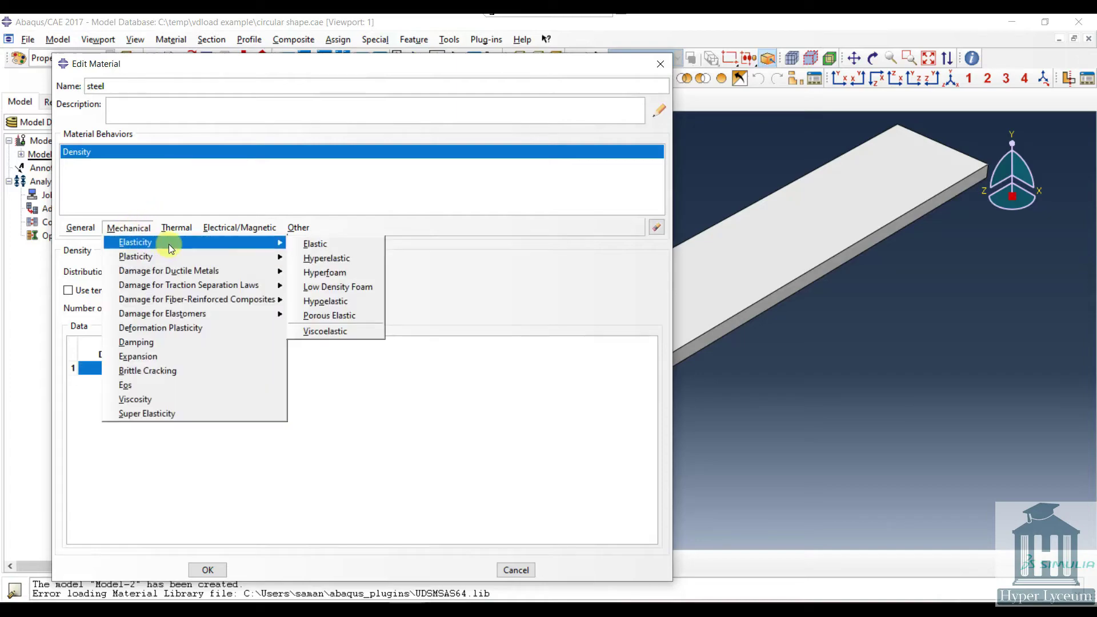
pyautogui.click(372, 245)
pyautogui.click(124, 422)
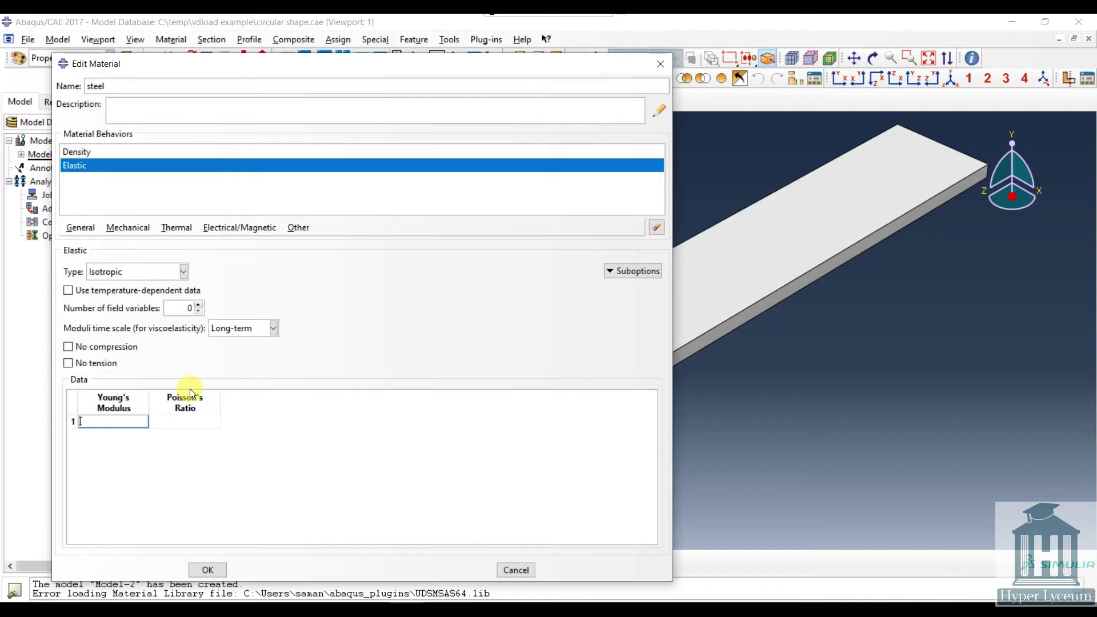
pyautogui.write('207e9')
pyautogui.press('Tab')
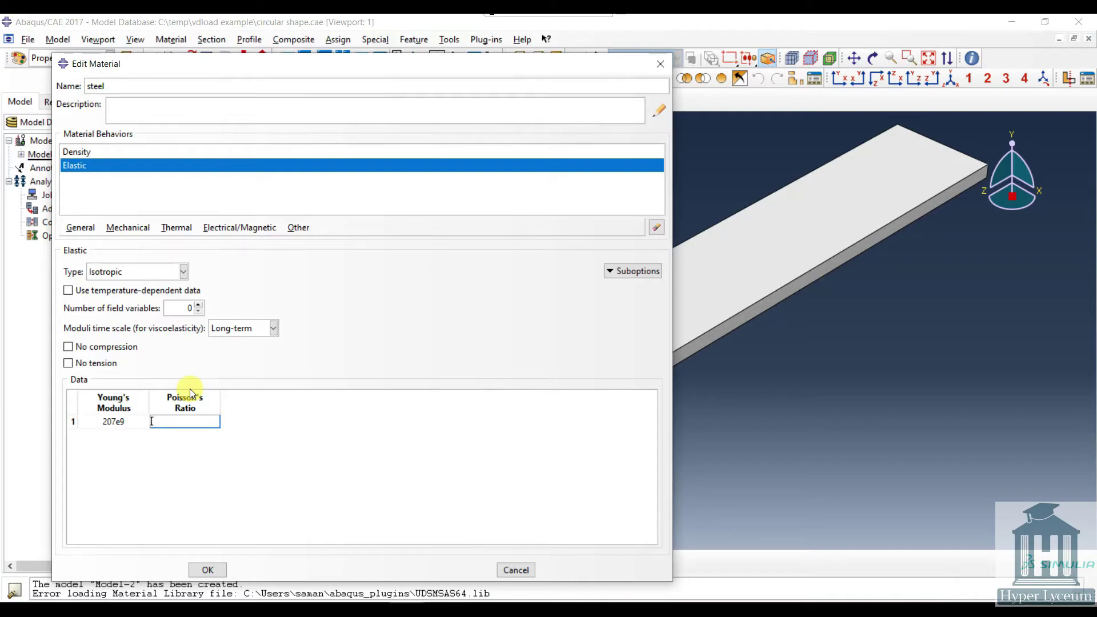
pyautogui.write('0.28')
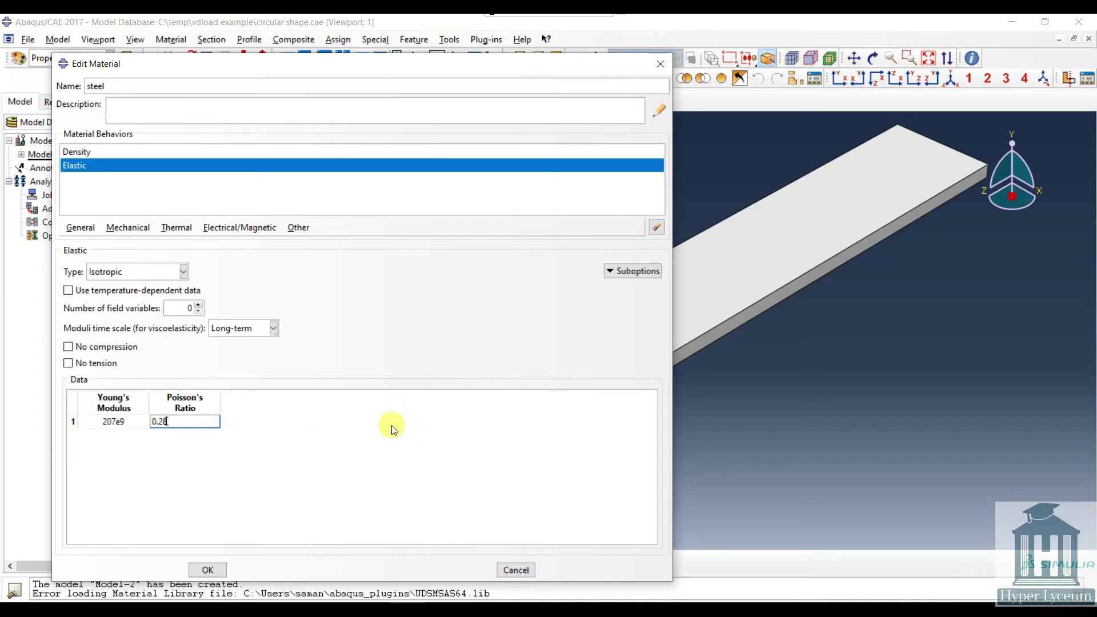
pyautogui.click(207, 570)
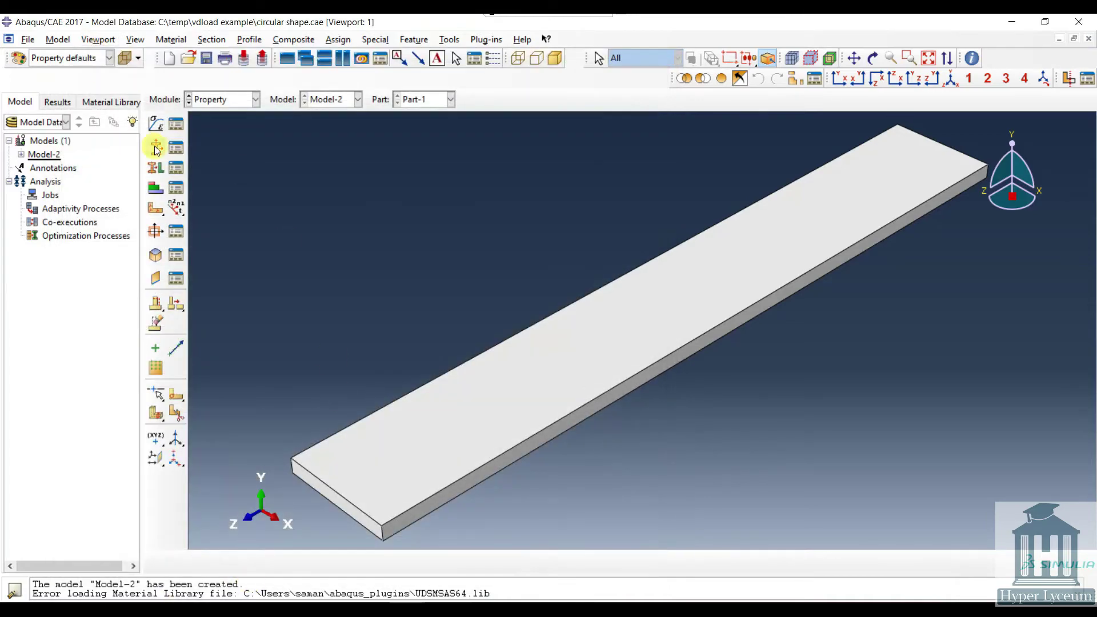
# Step: Create a solid, homogeneous section named Section-1 that uses the steel material
pyautogui.click(156, 148)
pyautogui.click(889, 309)
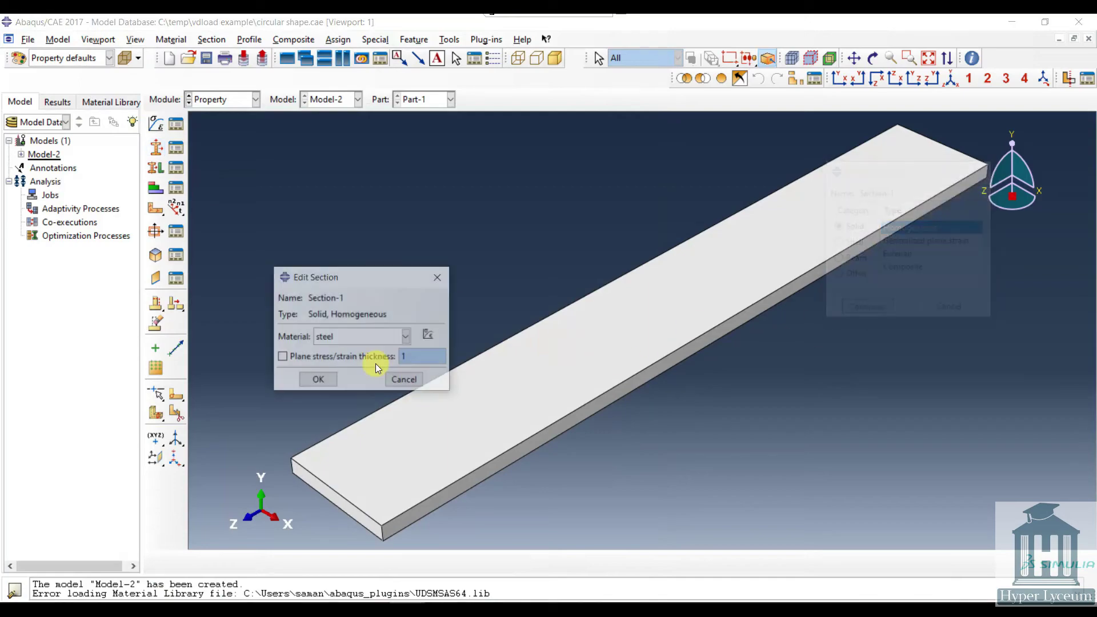
pyautogui.click(337, 383)
# Step: Assign Section-1 to the whole plate without creating a set
pyautogui.click(156, 167)
pyautogui.click(571, 415)
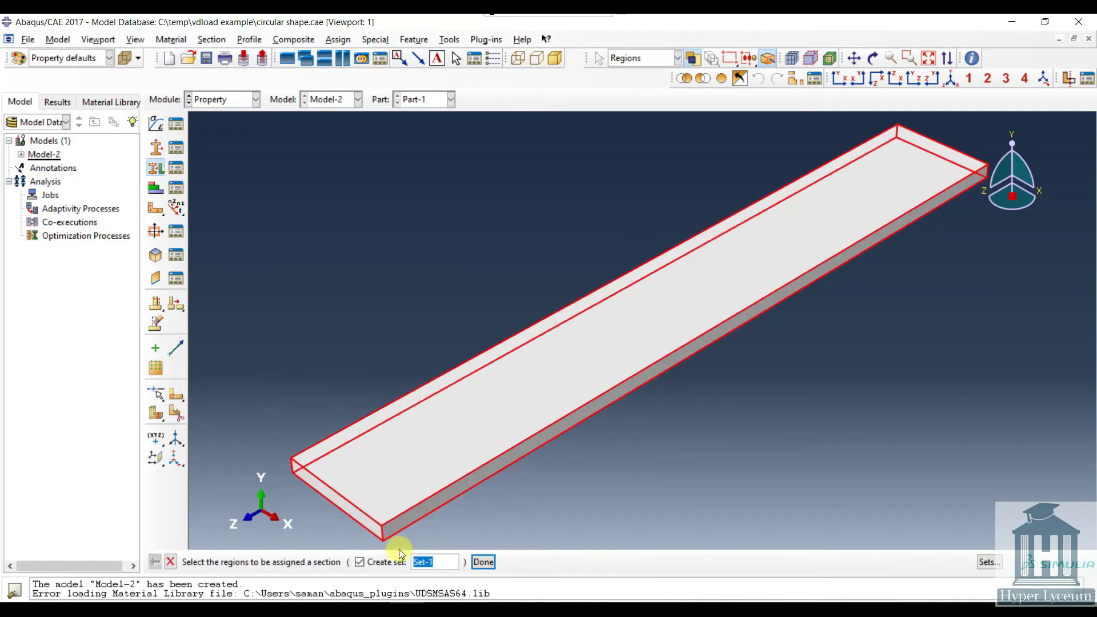
pyautogui.click(359, 561)
pyautogui.click(483, 561)
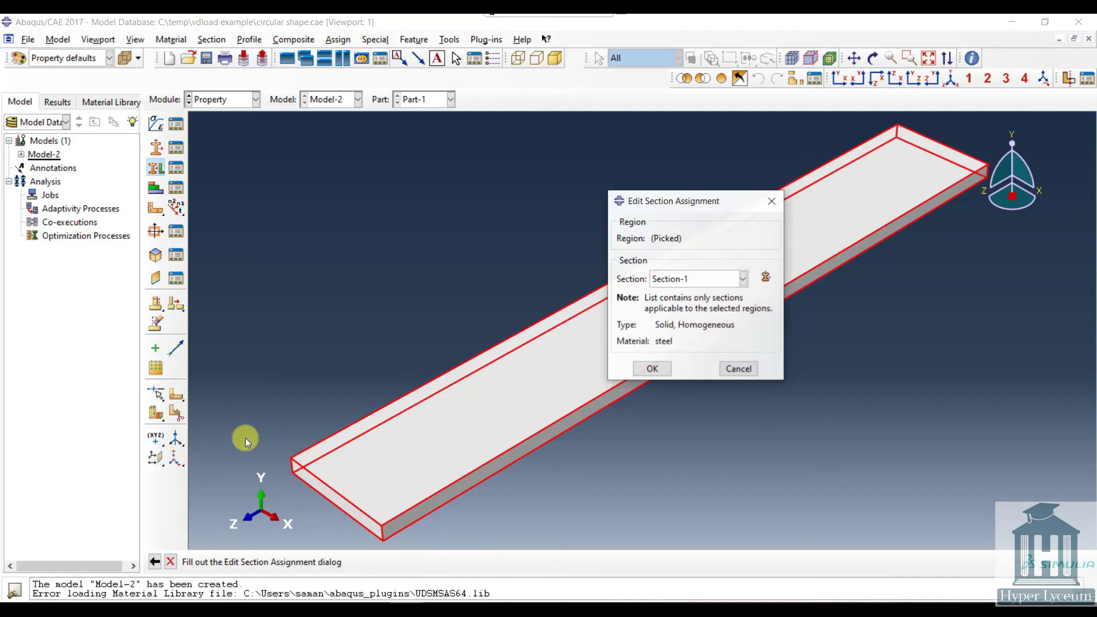
pyautogui.click(651, 369)
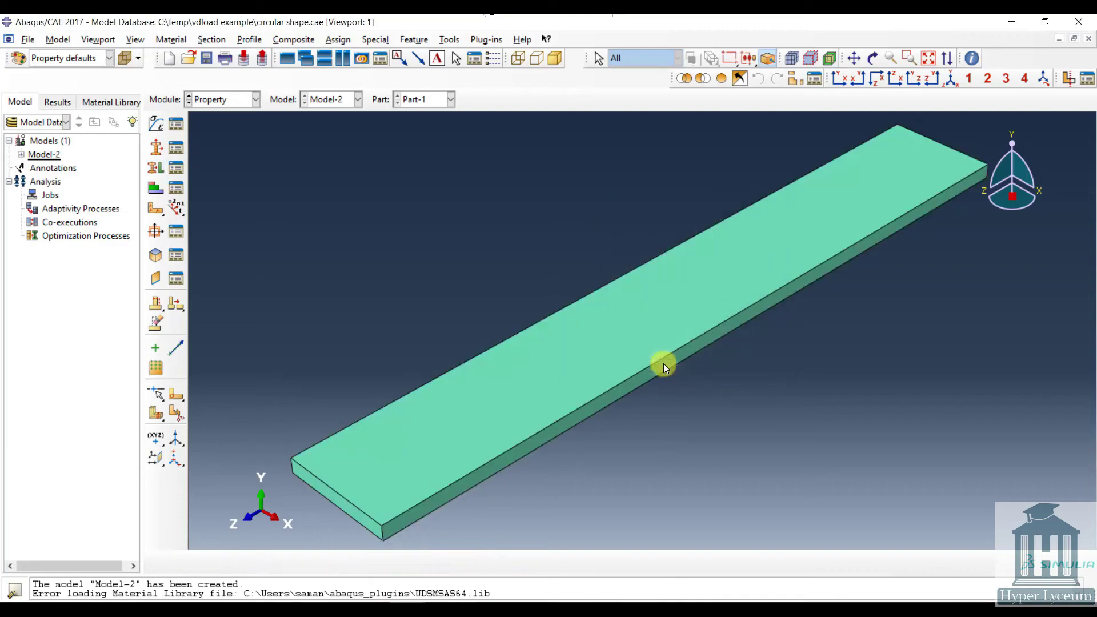
# Step: In the Assembly module, create an independent instance of Part-1
pyautogui.click(224, 101)
pyautogui.click(224, 137)
pyautogui.click(157, 124)
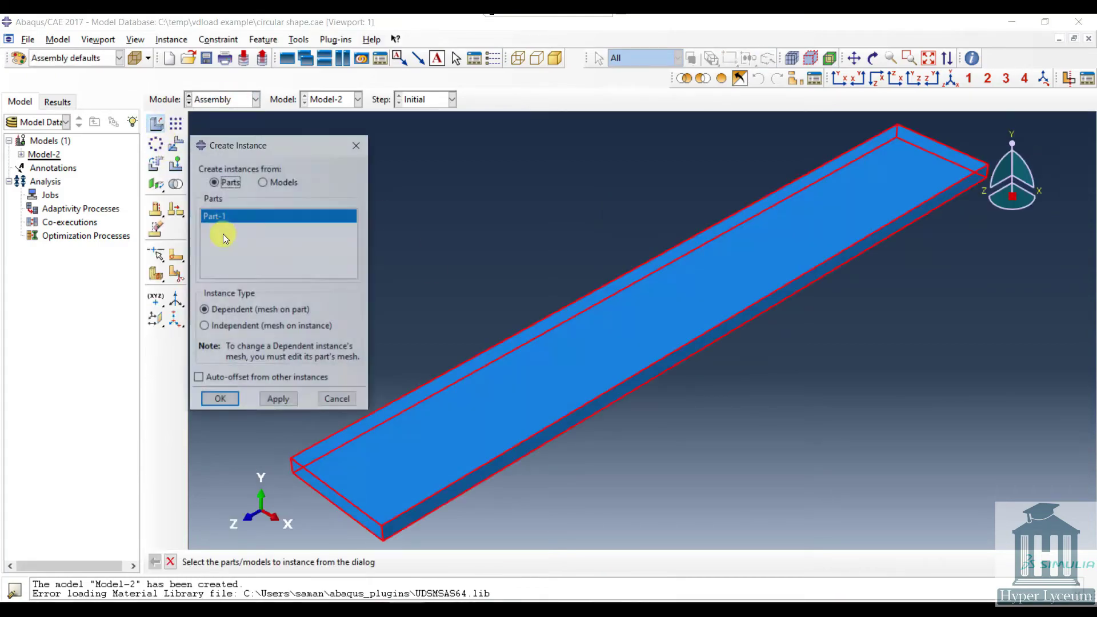
pyautogui.click(205, 325)
pyautogui.click(221, 399)
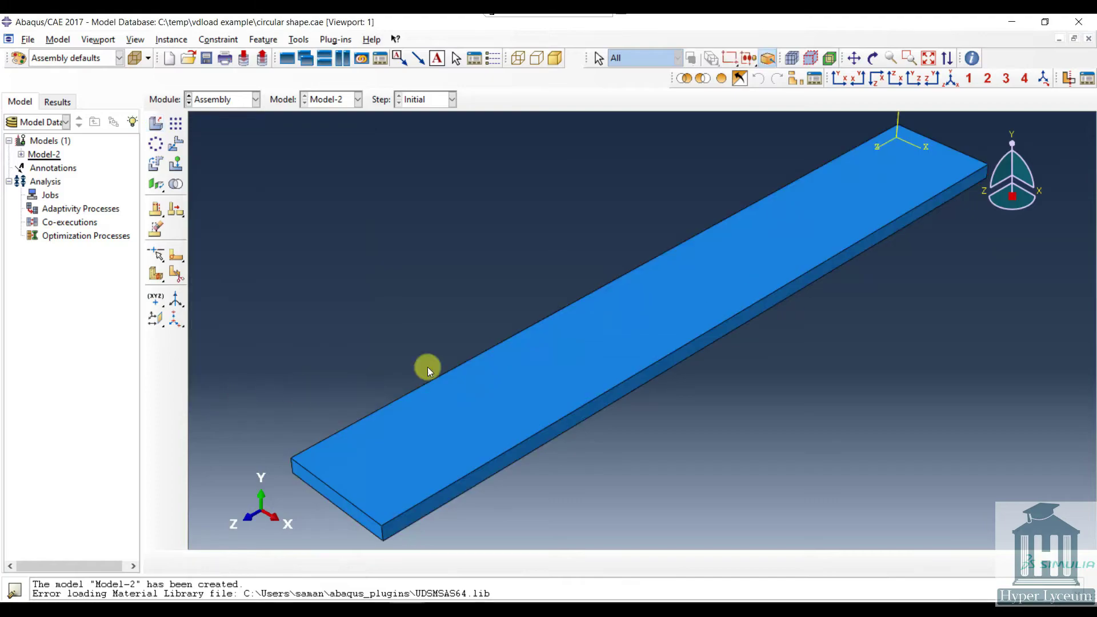
pyautogui.keyDown('ctrl'); pyautogui.keyDown('alt'); pyautogui.moveTo(579, 363); pyautogui.dragTo(697, 456); pyautogui.keyUp('alt'); pyautogui.keyUp('ctrl')
pyautogui.keyDown('ctrl'); pyautogui.keyDown('alt'); pyautogui.moveTo(698, 456); pyautogui.dragTo(525, 345, button='middle'); pyautogui.keyUp('alt'); pyautogui.keyUp('ctrl')
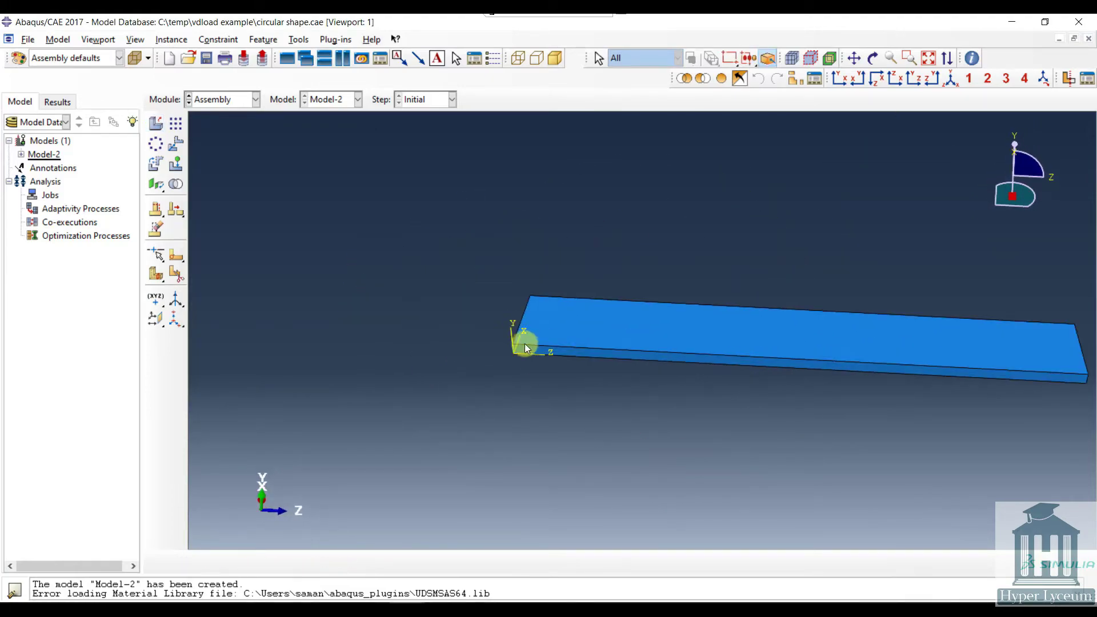
pyautogui.click(176, 143)
pyautogui.scroll(2, 503, 304)
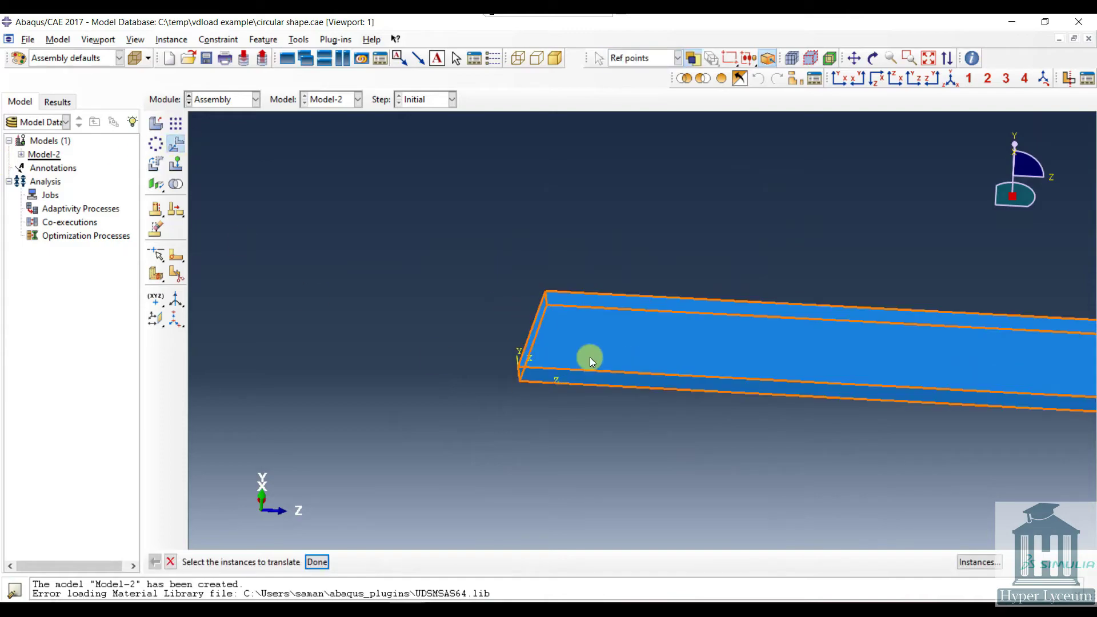
pyautogui.click(590, 357)
pyautogui.click(317, 562)
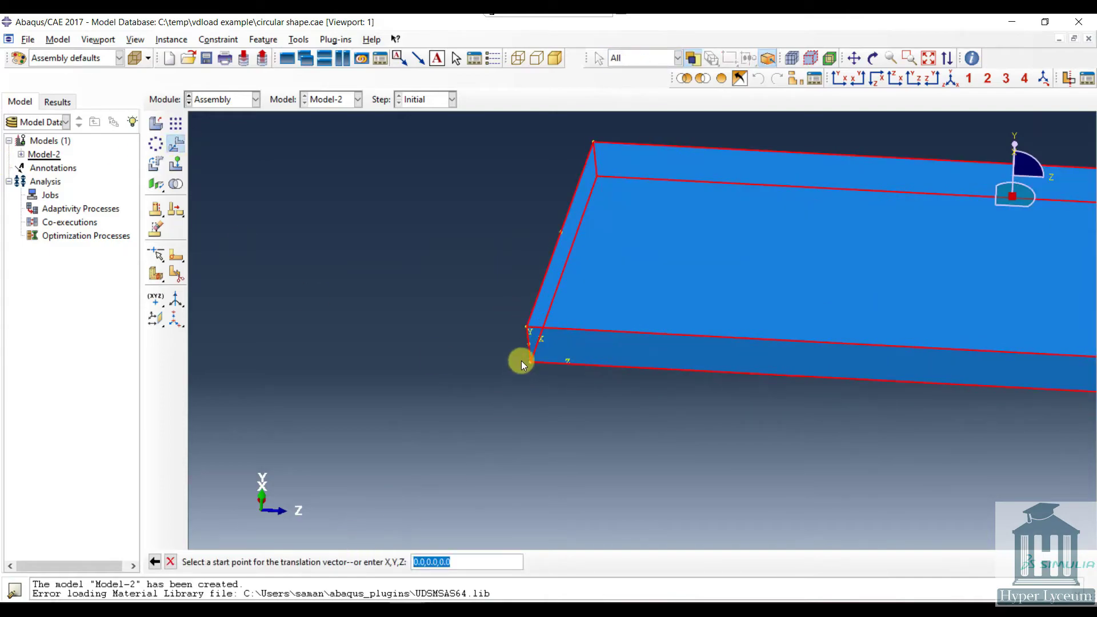
pyautogui.scroll(2, 519, 360)
pyautogui.click(525, 327)
pyautogui.click(526, 327)
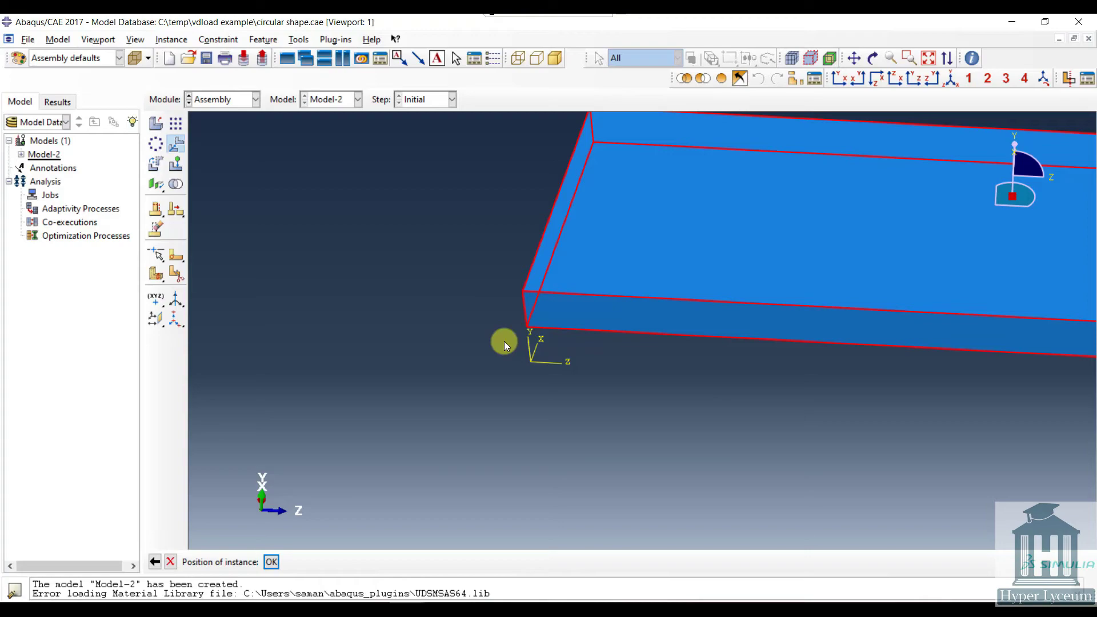
pyautogui.click(171, 560)
# Step: Rotate the plate instance by 90 degrees about its vertical edge at the coordinate origin
pyautogui.click(155, 164)
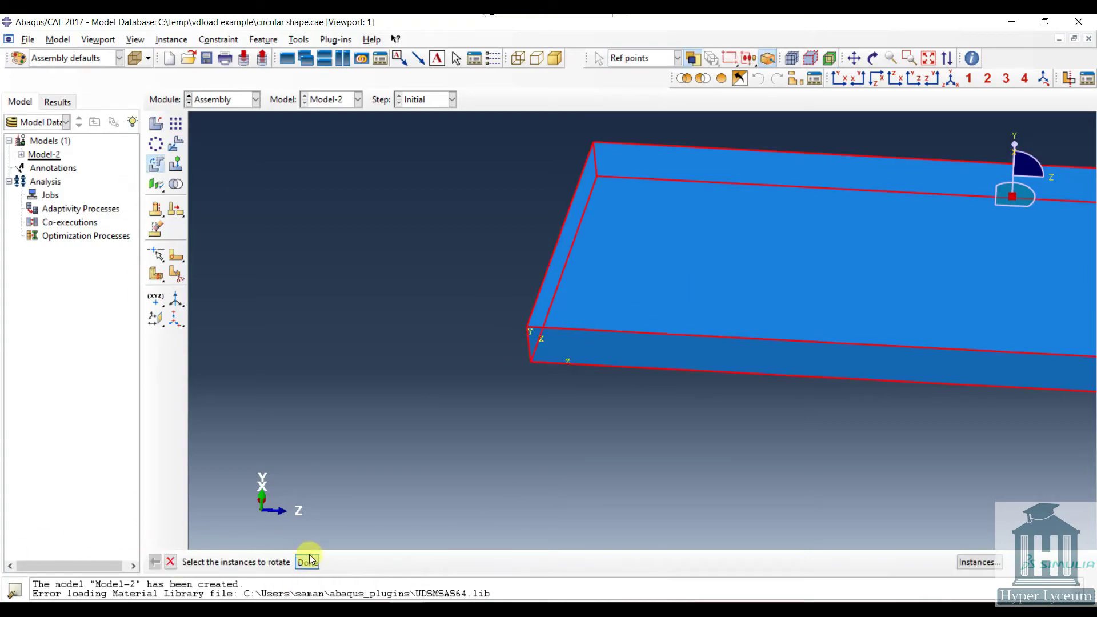
pyautogui.click(309, 561)
pyautogui.click(532, 363)
pyautogui.click(526, 331)
pyautogui.press('Return')
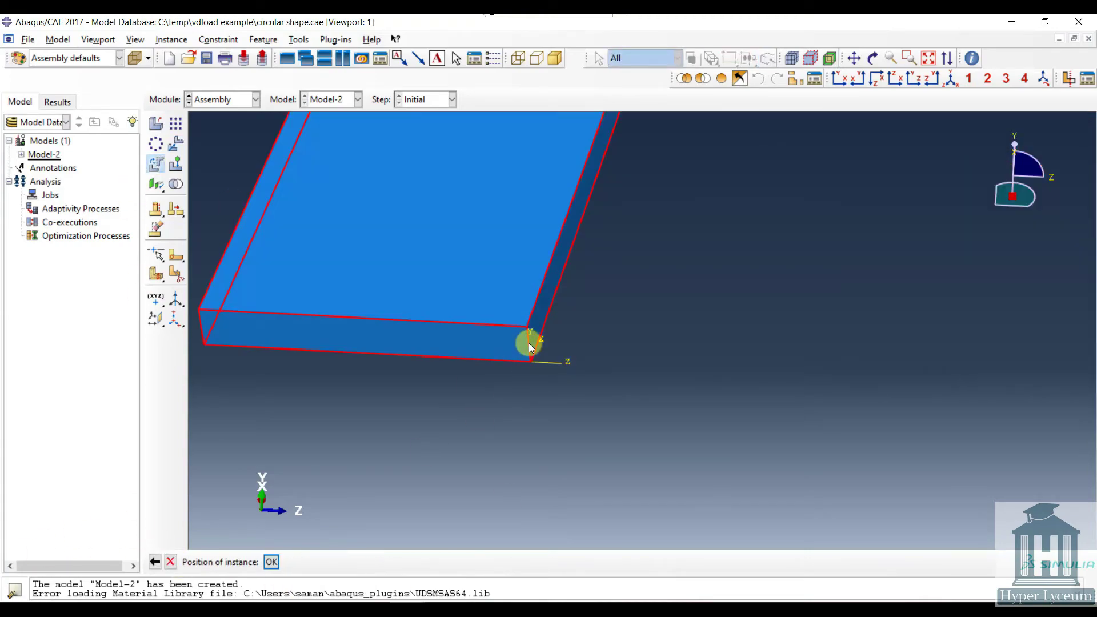
pyautogui.press('Return')
pyautogui.keyDown('ctrl'); pyautogui.keyDown('alt'); pyautogui.moveTo(557, 412); pyautogui.dragTo(480, 339); pyautogui.keyUp('alt'); pyautogui.keyUp('ctrl')
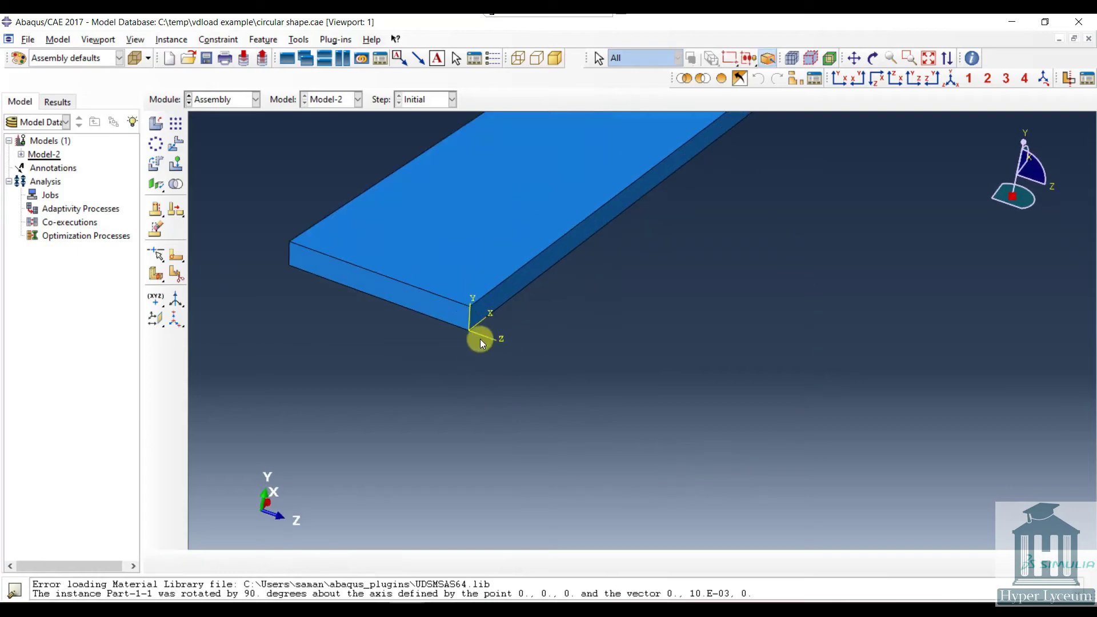
pyautogui.keyDown('ctrl'); pyautogui.keyDown('alt'); pyautogui.moveTo(445, 322); pyautogui.dragTo(566, 403, button='middle'); pyautogui.keyUp('alt'); pyautogui.keyUp('ctrl')
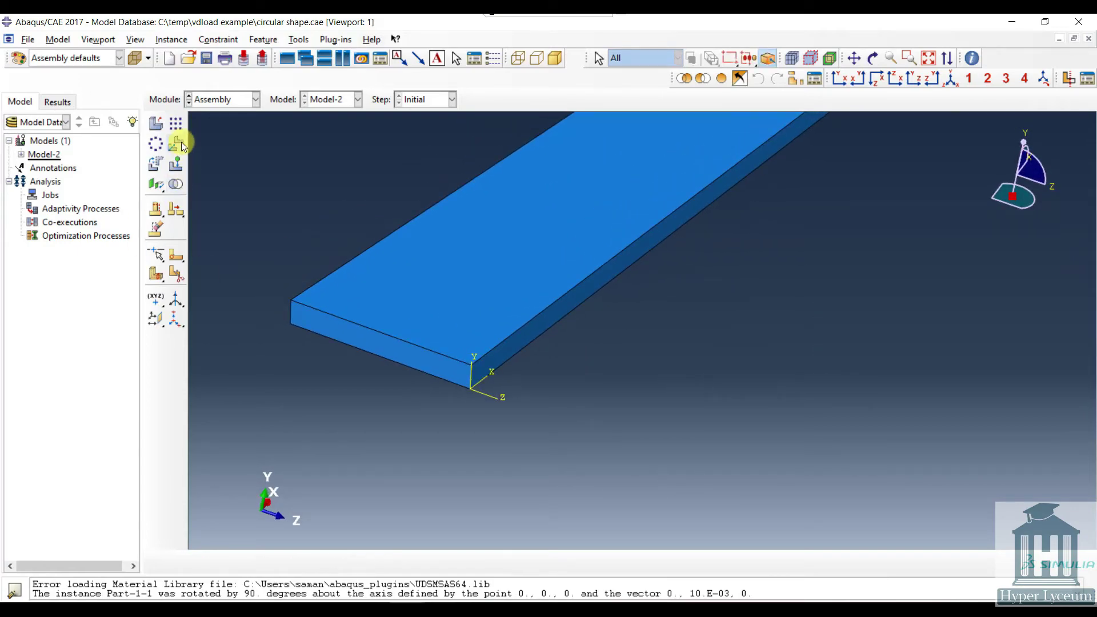
# Step: Rotate the plate instance by 90 degrees about its long lower edge along the X axis, with the axis ending at the coordinate origin
pyautogui.click(155, 164)
pyautogui.click(511, 352)
pyautogui.click(310, 560)
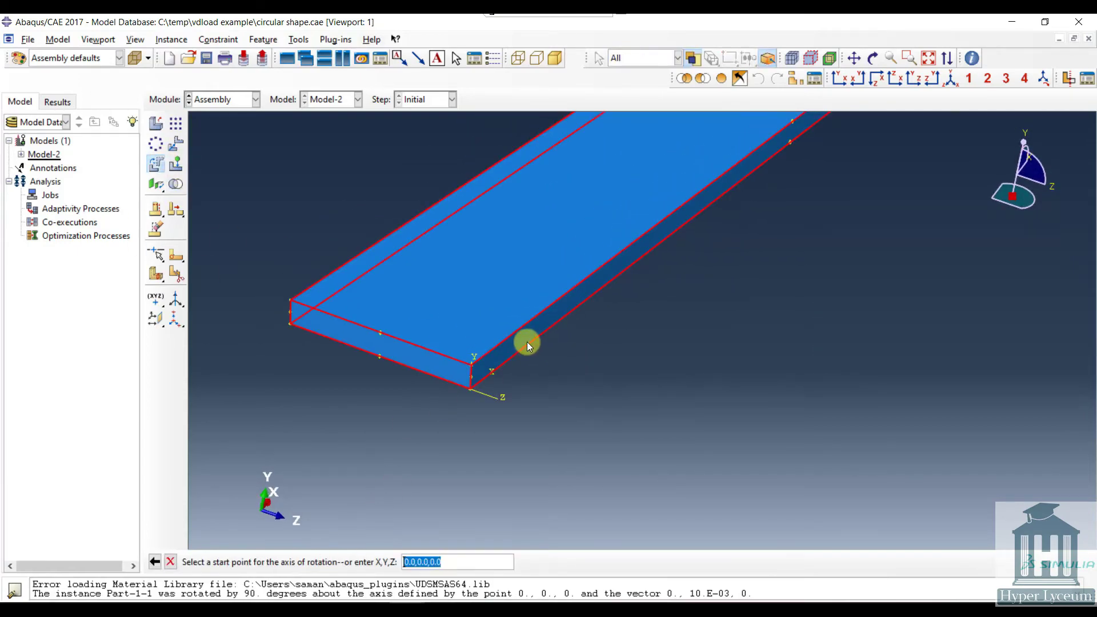
pyautogui.scroll(-2, 508, 367)
pyautogui.click(690, 223)
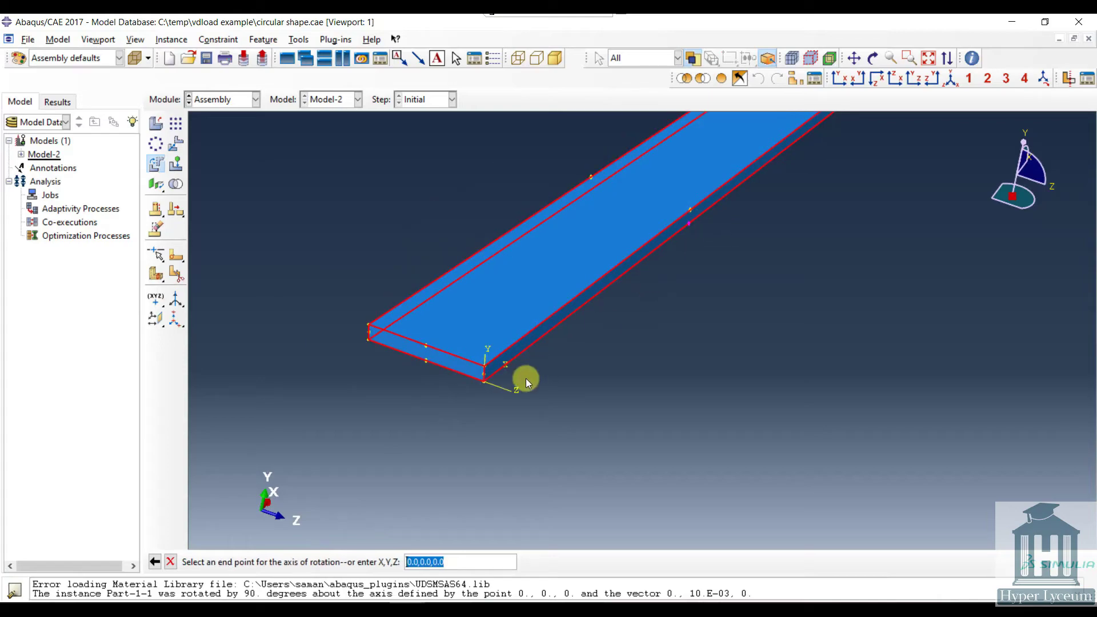
pyautogui.click(485, 382)
pyautogui.press('Return')
pyautogui.press('Return')
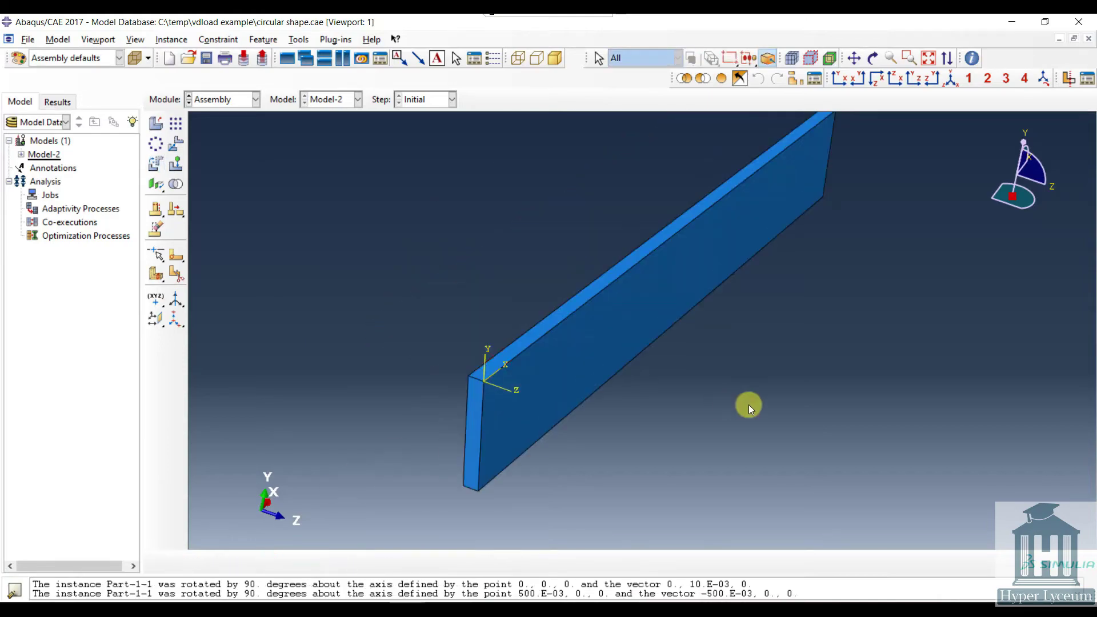
# Step: Translate the plate instance so that its lower end corner farthest from the origin in the Y direction moves to the coordinate origin
pyautogui.keyDown('ctrl'); pyautogui.keyDown('alt'); pyautogui.moveTo(747, 404); pyautogui.dragTo(544, 295); pyautogui.keyUp('alt'); pyautogui.keyUp('ctrl')
pyautogui.click(176, 143)
pyautogui.click(521, 301)
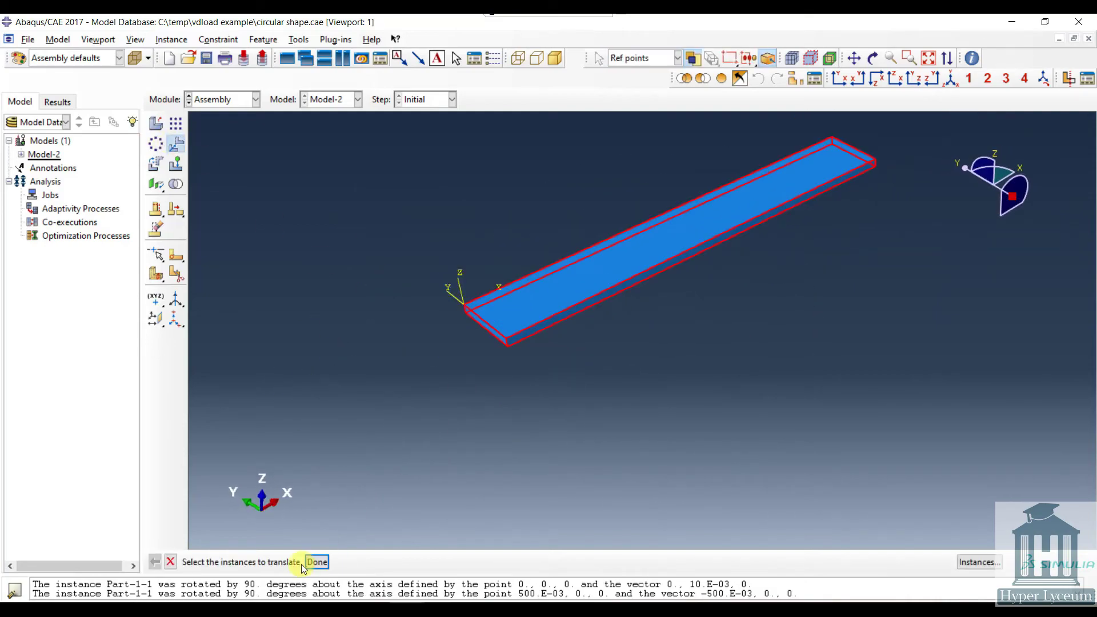
pyautogui.click(316, 561)
pyautogui.scroll(3, 472, 314)
pyautogui.click(589, 400)
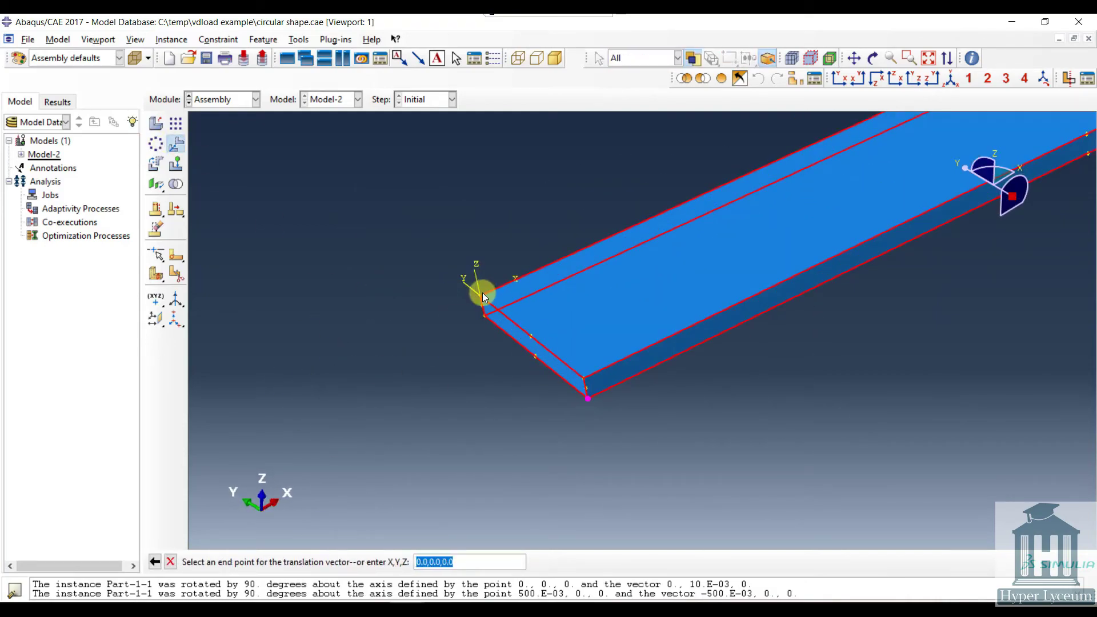
pyautogui.click(480, 293)
pyautogui.click(299, 561)
pyautogui.keyDown('ctrl'); pyautogui.keyDown('alt'); pyautogui.moveTo(600, 353); pyautogui.dragTo(382, 436, button='middle'); pyautogui.keyUp('alt'); pyautogui.keyUp('ctrl')
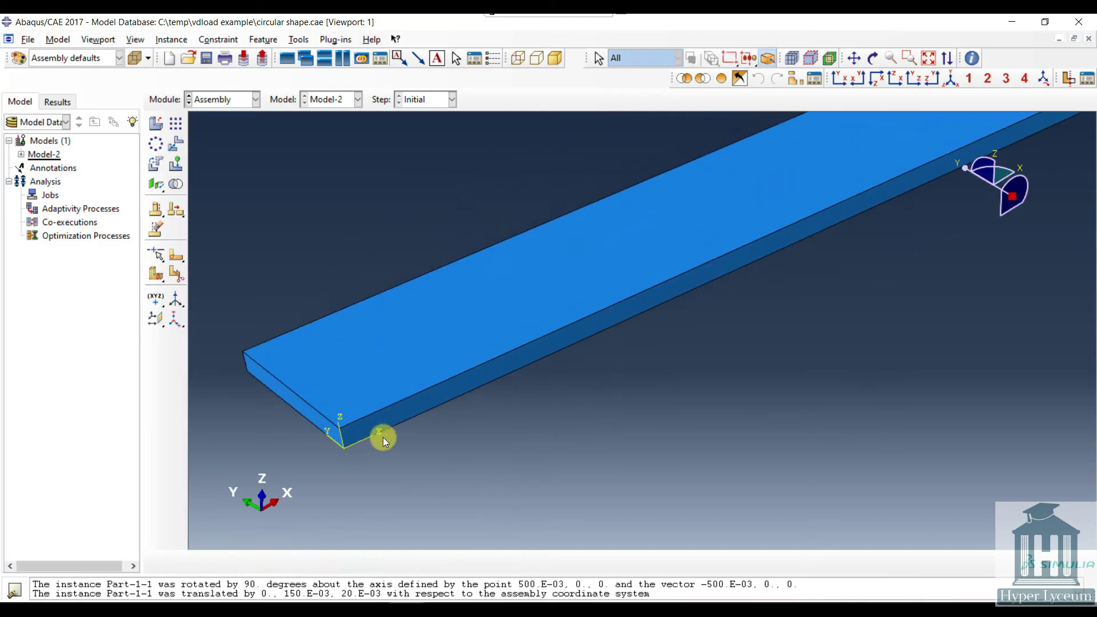
# Step: In the Step module, create a Dynamic, Explicit step named Step-1 after Initial with a time period of 0.026
pyautogui.click(211, 100)
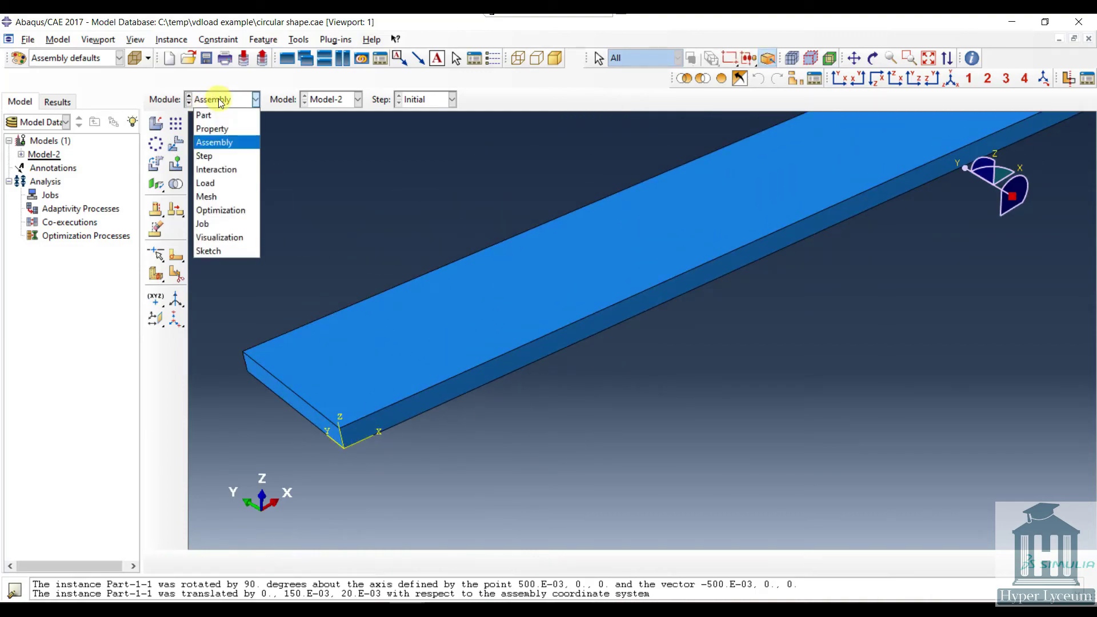
pyautogui.click(227, 157)
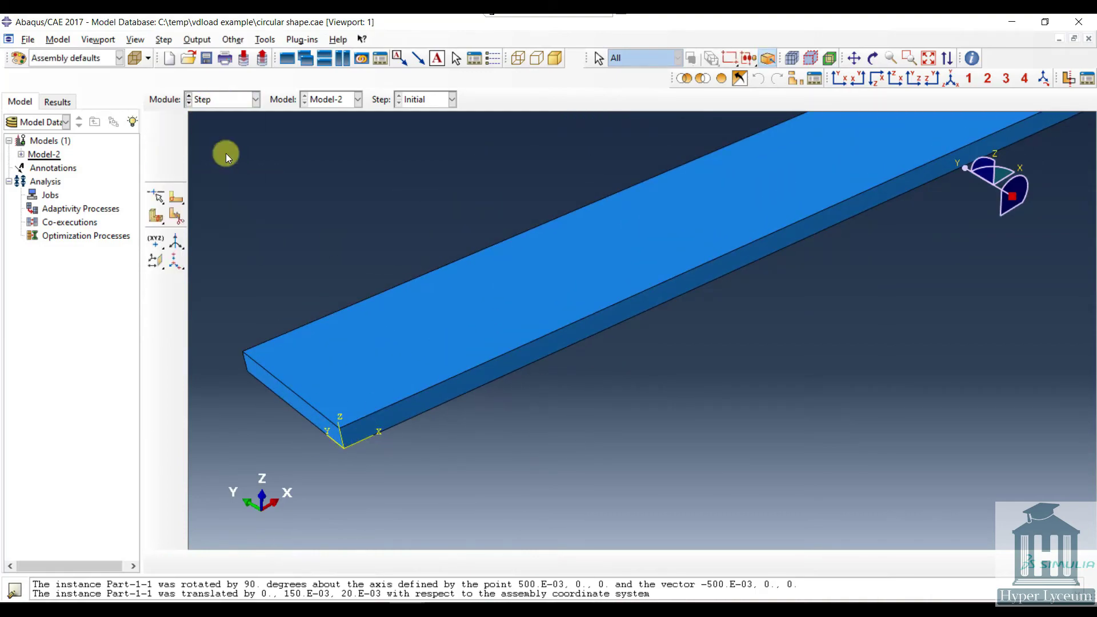
pyautogui.click(161, 128)
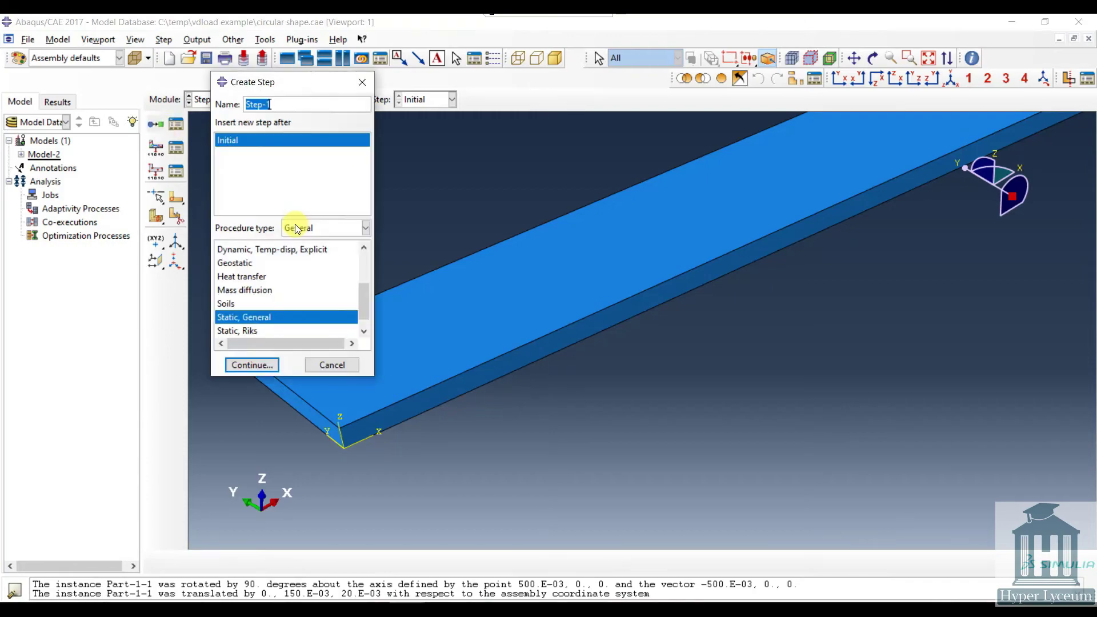
pyautogui.scroll(2, 280, 298)
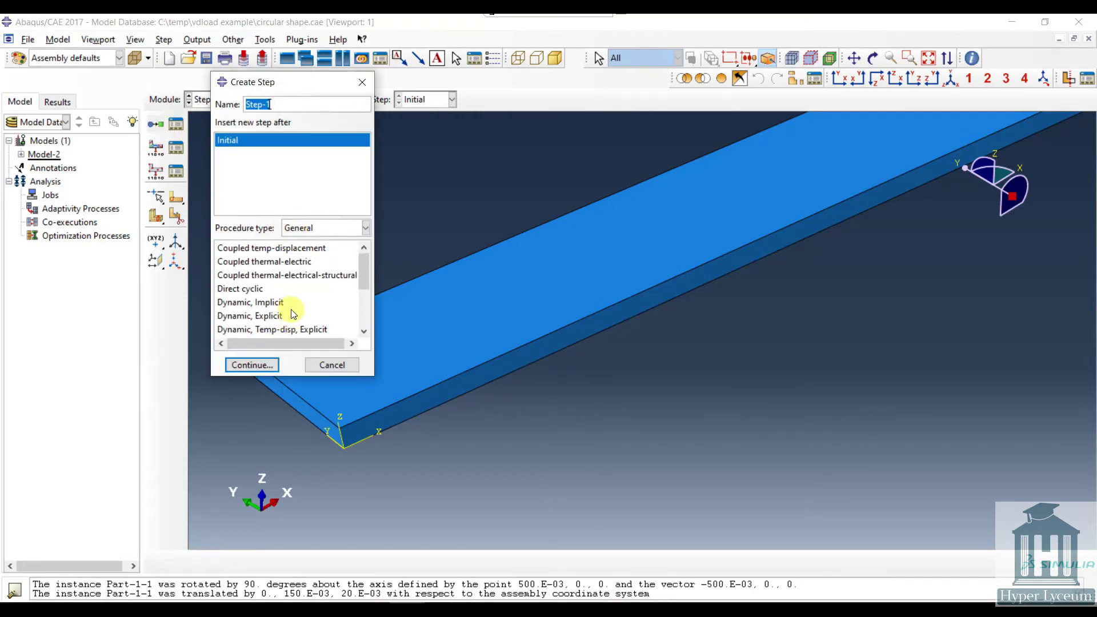
pyautogui.click(283, 312)
pyautogui.click(251, 364)
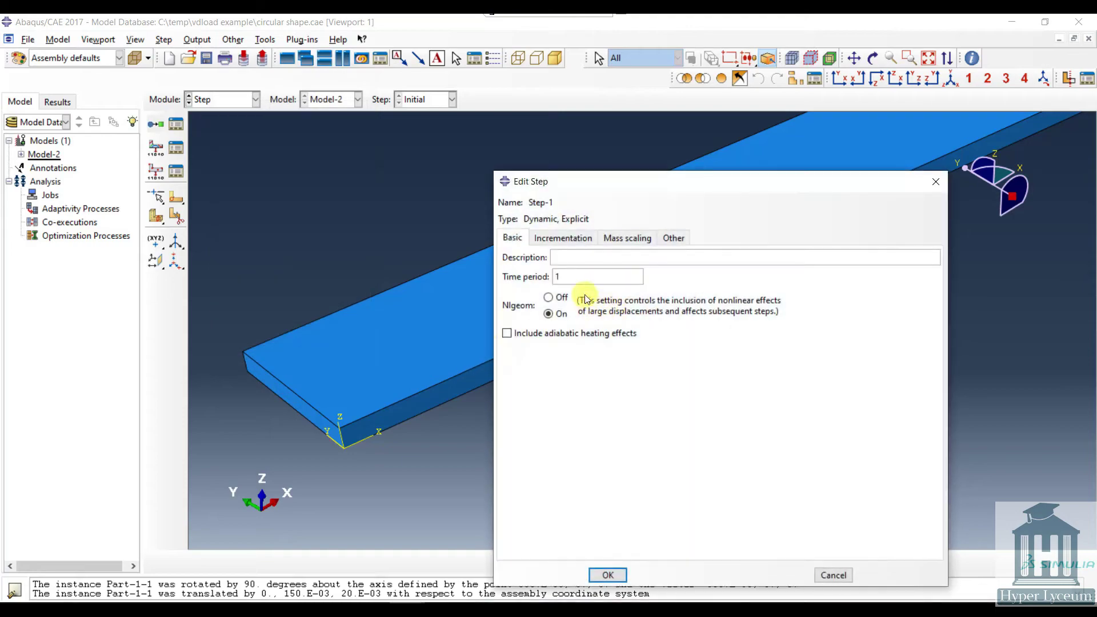
pyautogui.doubleClick(585, 276)
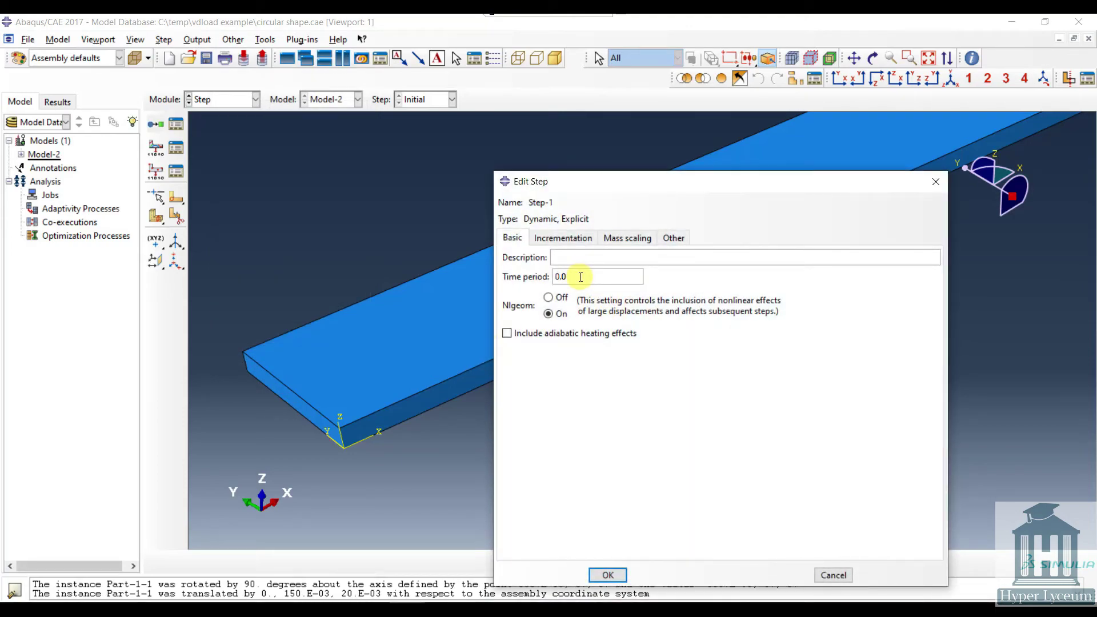
pyautogui.write('0.025')
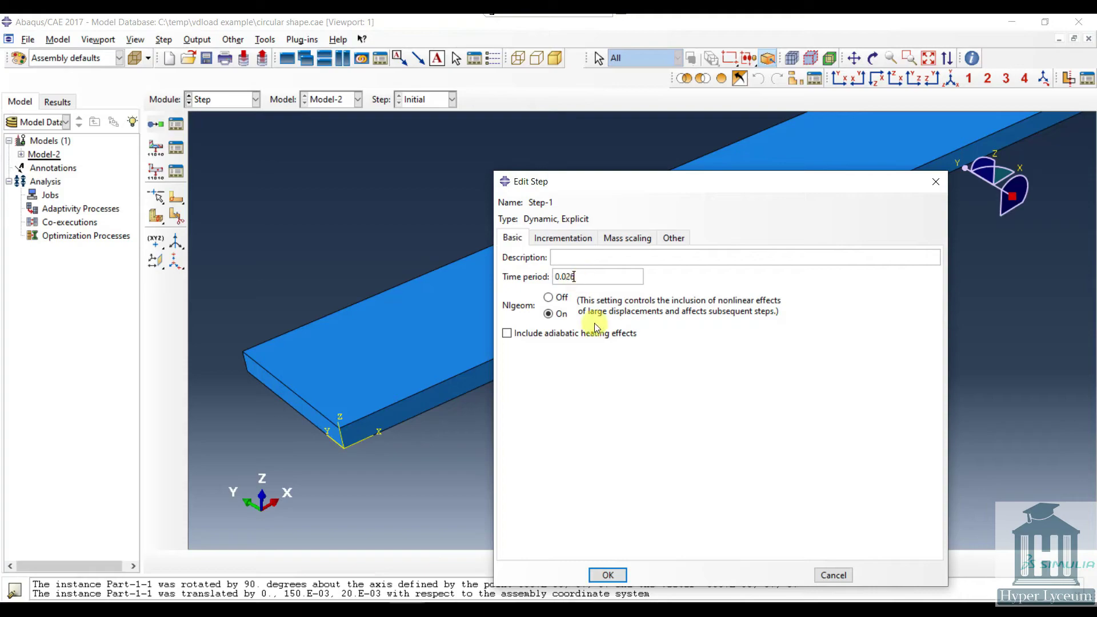
pyautogui.click(607, 575)
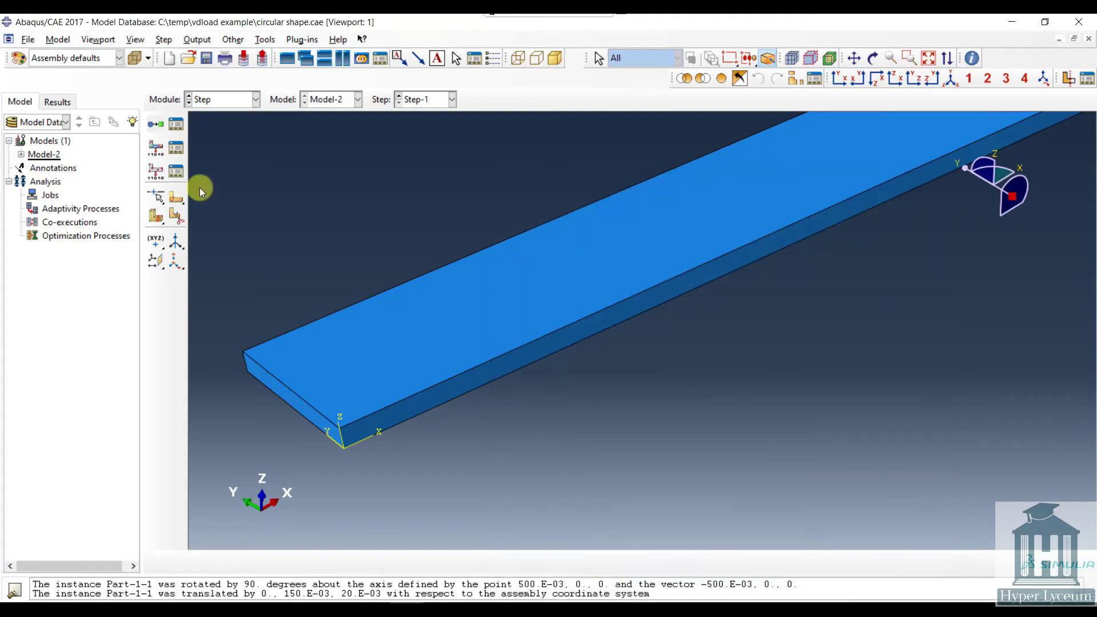
# Step: In the Load module, create the pressure load Load-1 in Step-1 on the plate's upper face with a user-defined distribution
pyautogui.click(198, 101)
pyautogui.click(228, 170)
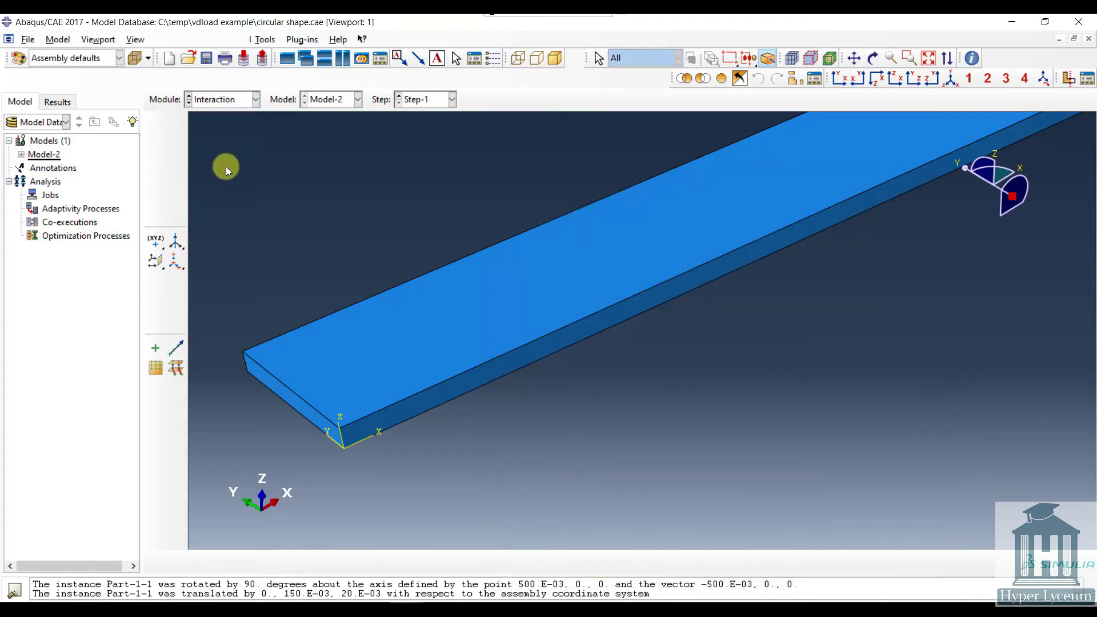
pyautogui.click(214, 103)
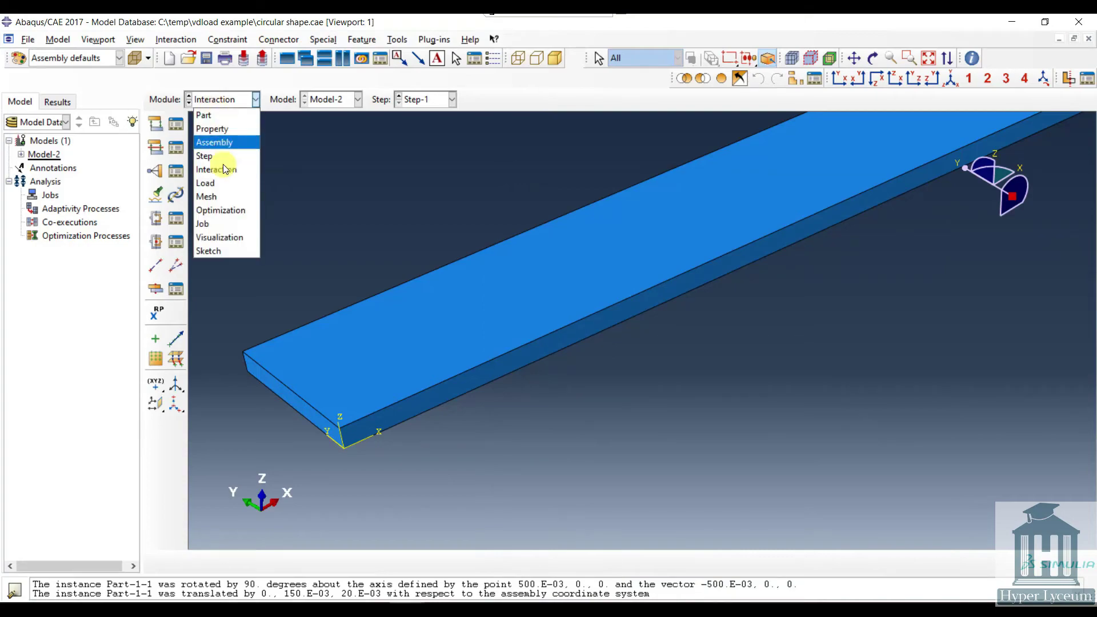
pyautogui.click(222, 180)
pyautogui.click(155, 126)
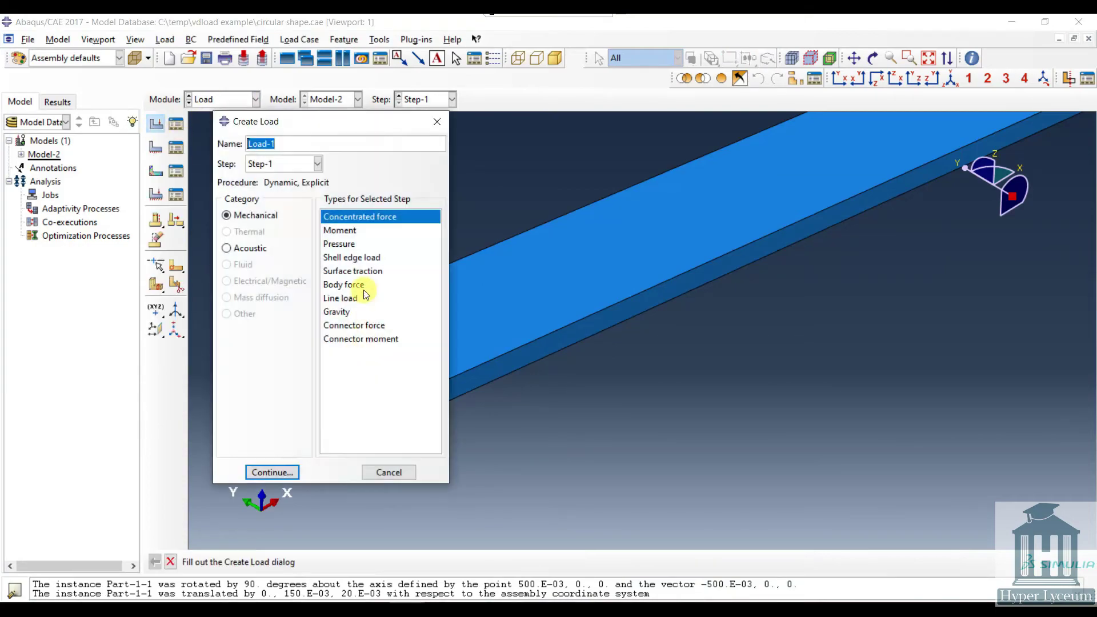
pyautogui.click(337, 246)
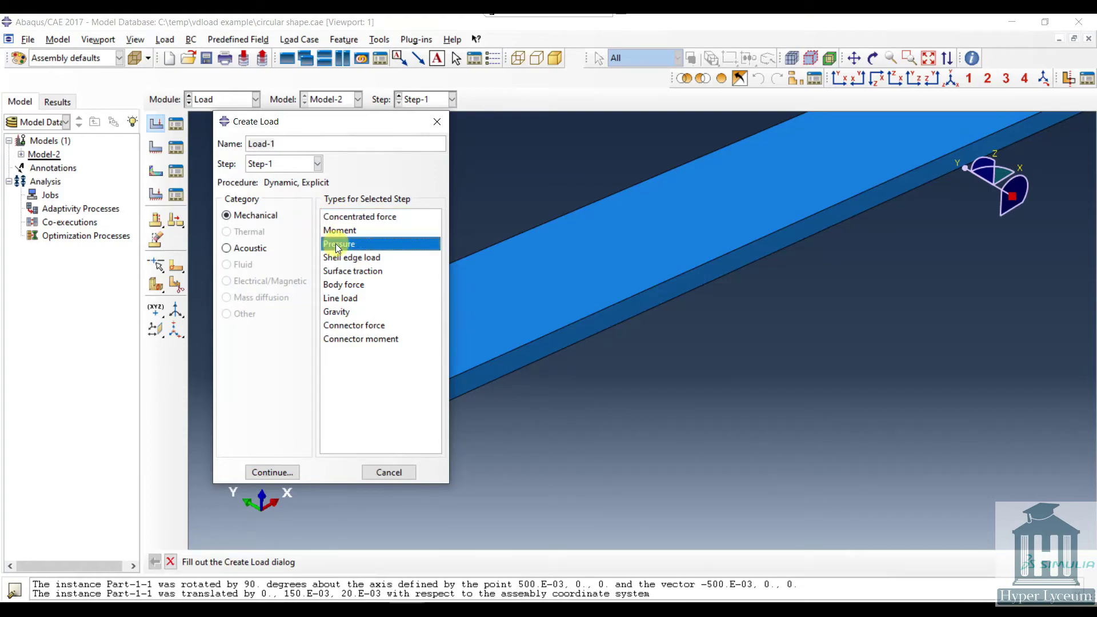
pyautogui.click(279, 473)
pyautogui.click(422, 386)
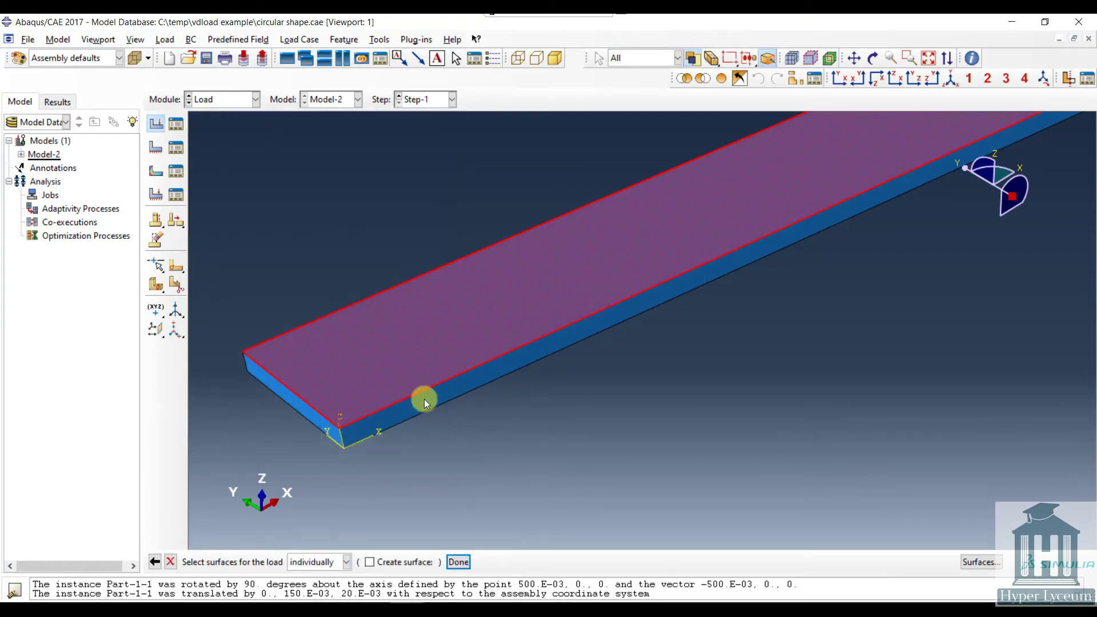
pyautogui.click(451, 562)
pyautogui.click(353, 296)
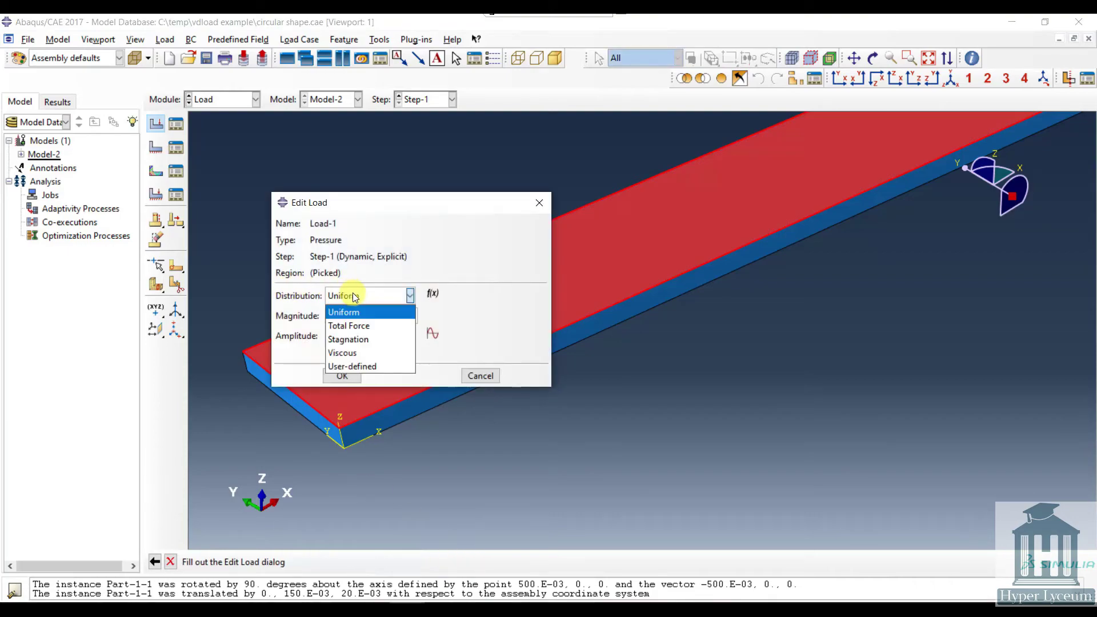
pyautogui.click(382, 365)
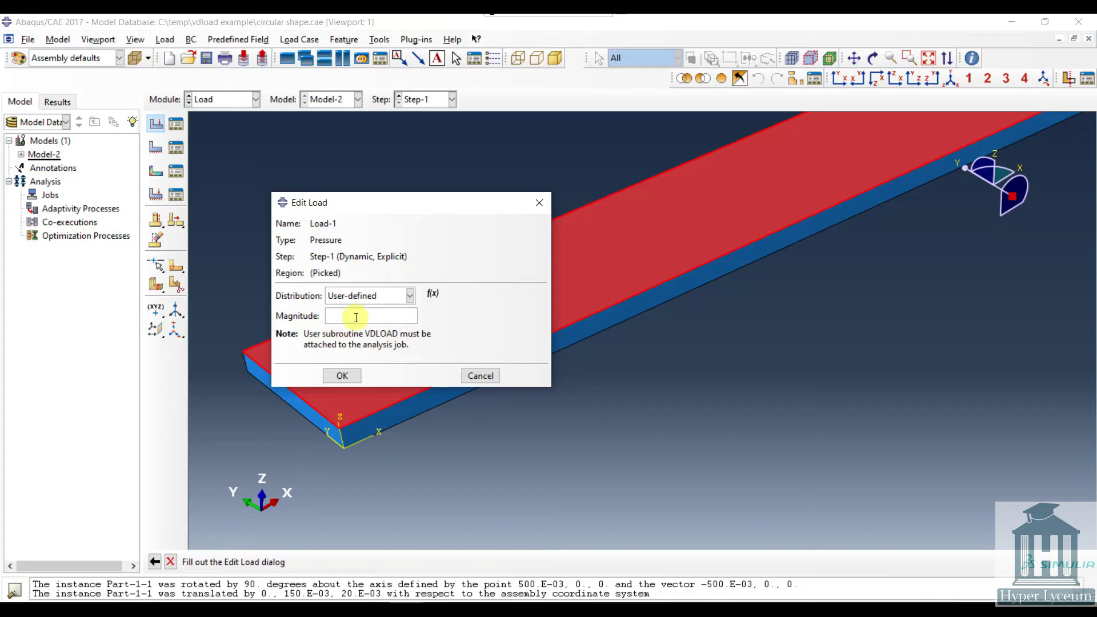
pyautogui.click(342, 375)
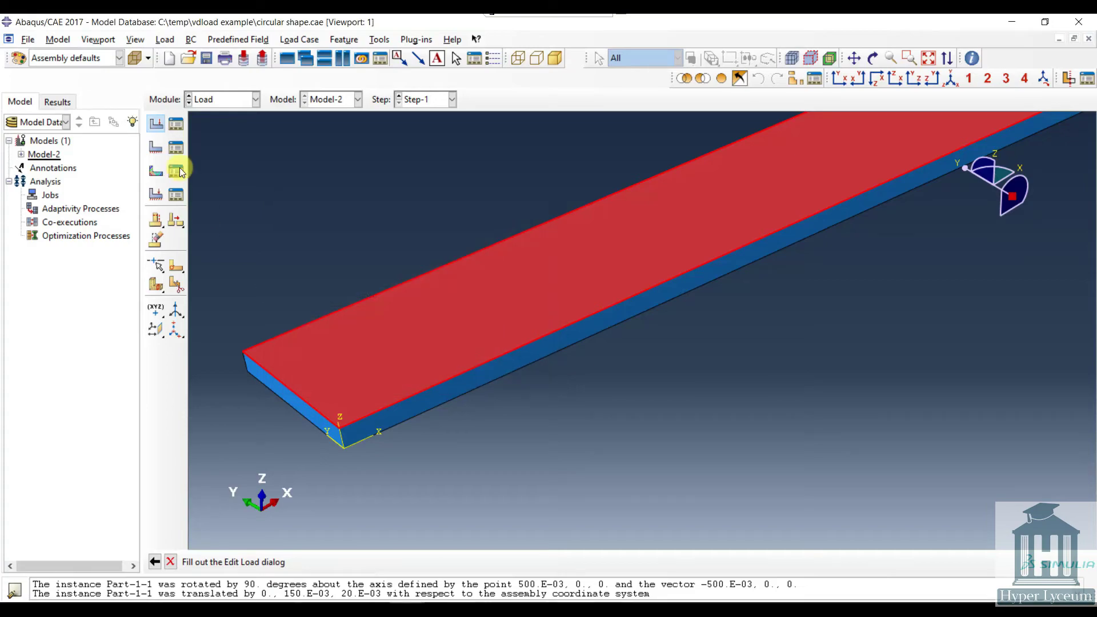
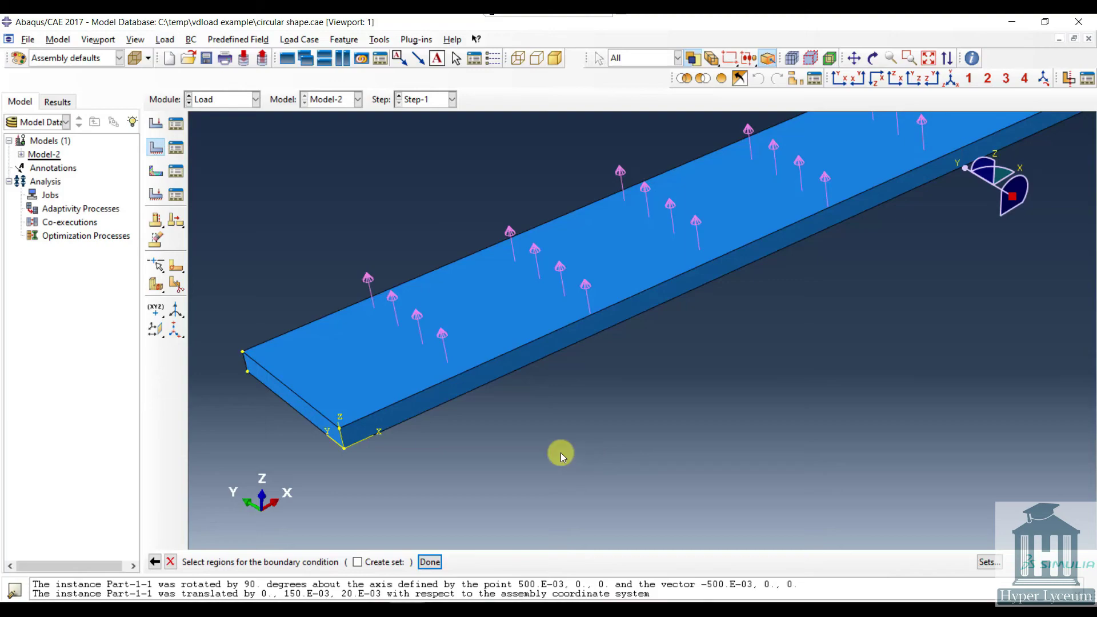
# Step: Apply a fully fixed boundary condition to the plate's bottom face
pyautogui.click(677, 282)
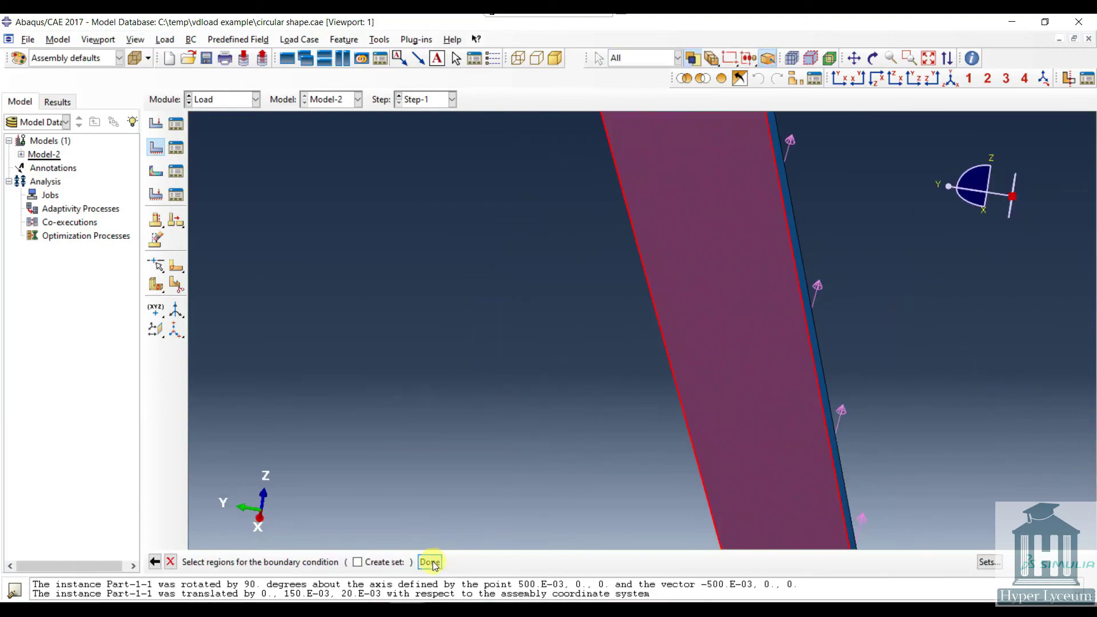
pyautogui.click(430, 562)
pyautogui.click(311, 466)
pyautogui.click(329, 488)
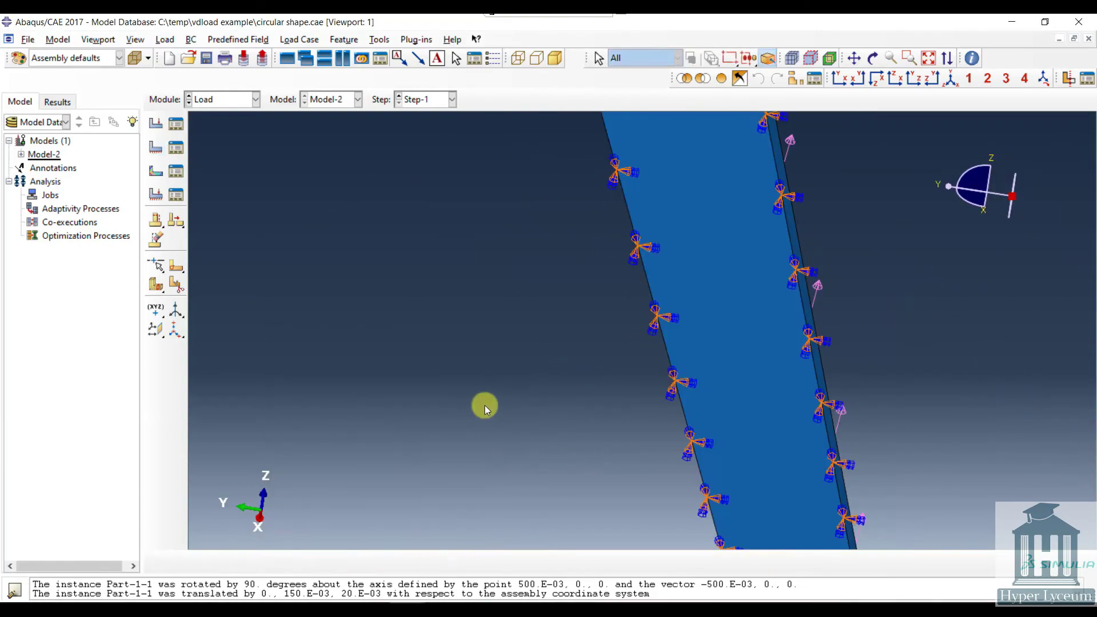
# Step: In the Mesh module, seed the plate instance with an approximate global size of 0.007
pyautogui.scroll(3, 485, 406)
pyautogui.click(223, 100)
pyautogui.click(237, 197)
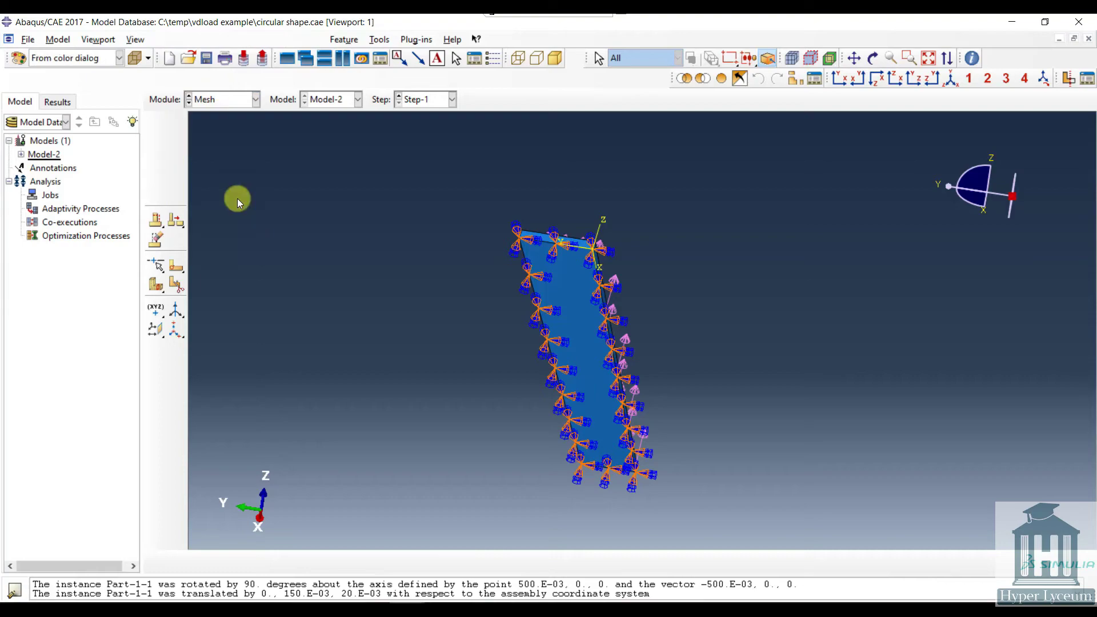
pyautogui.click(156, 126)
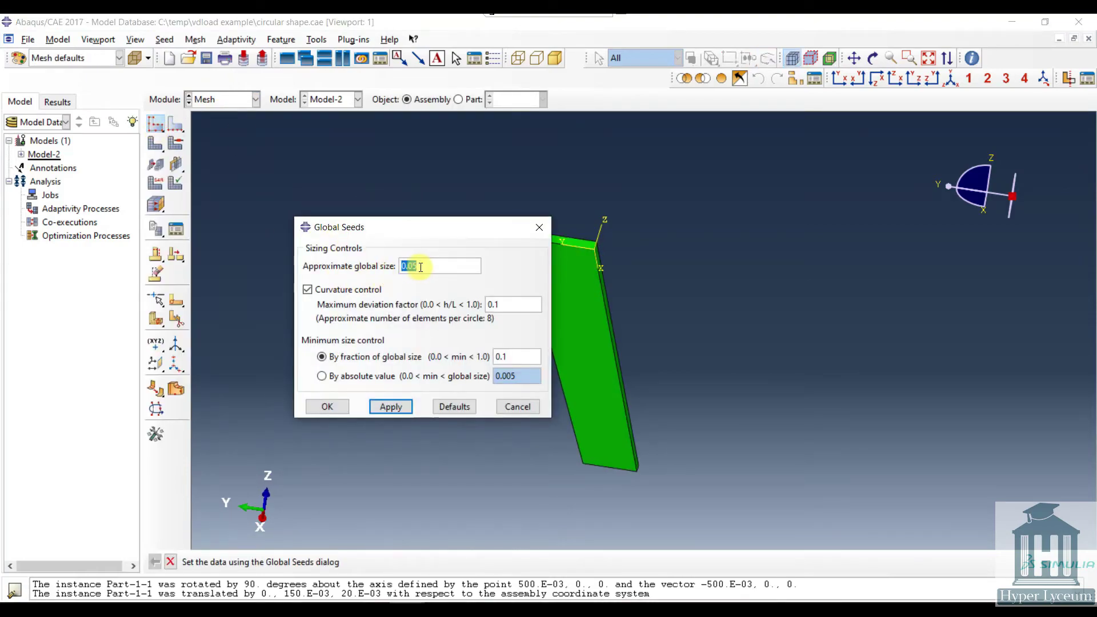
pyautogui.moveTo(414, 265); pyautogui.dragTo(435, 264)
pyautogui.write('07')
pyautogui.click(334, 405)
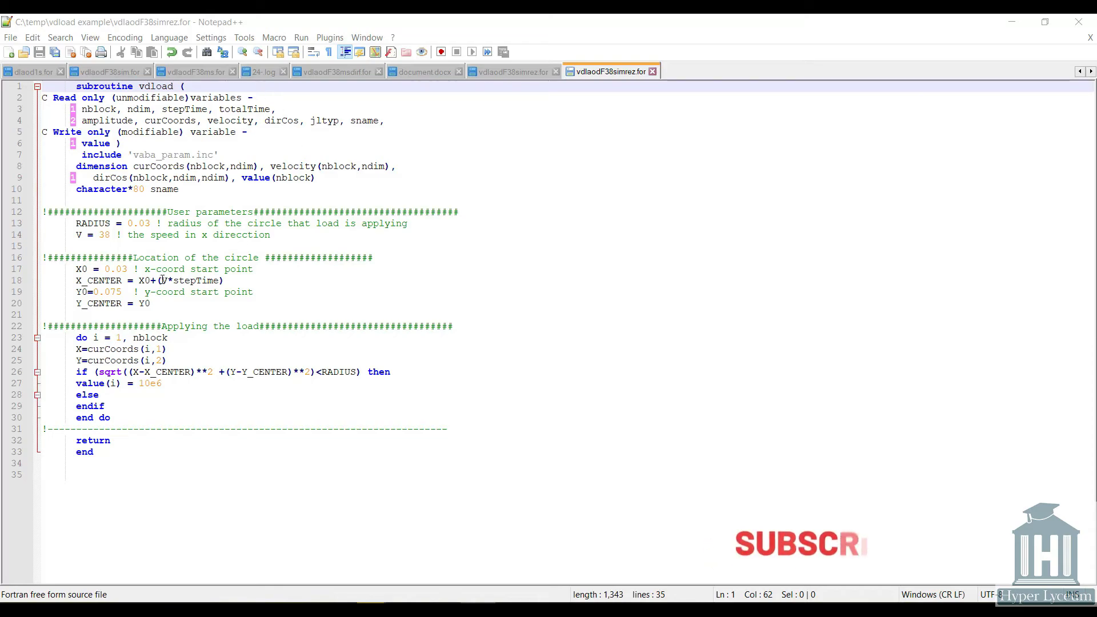
# Step: Switch to Notepad++ and examine how the vdload subroutine in vdlaodF38simrez.for locates the moving circle and applies the load inside it
pyautogui.moveTo(174, 280); pyautogui.dragTo(219, 282)
pyautogui.moveTo(76, 292); pyautogui.dragTo(116, 292)
pyautogui.click(116, 292)
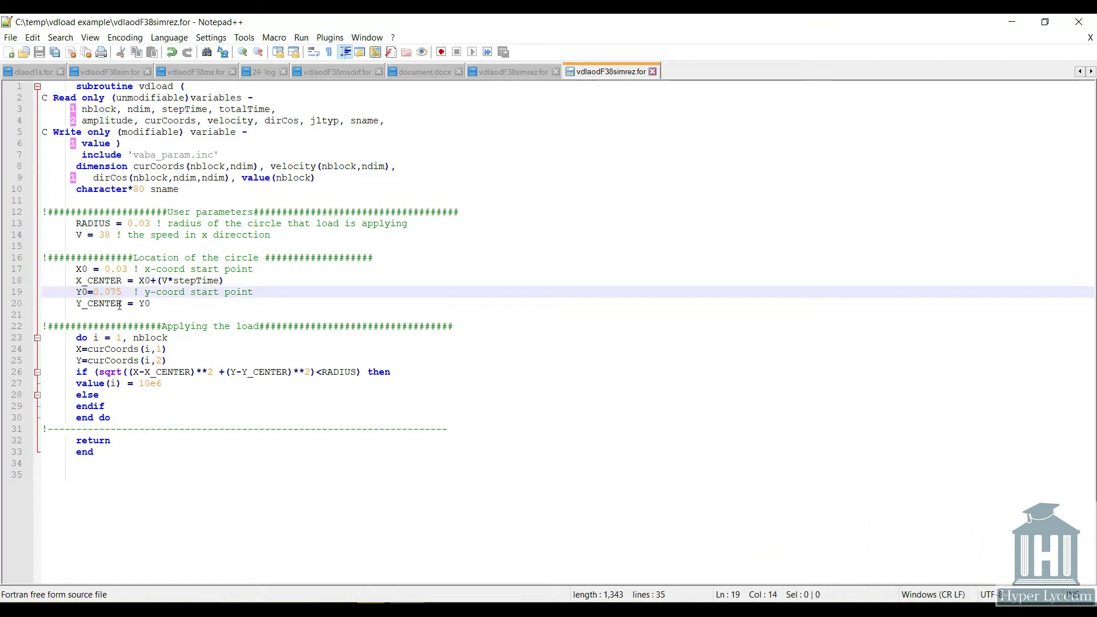
pyautogui.click(119, 305)
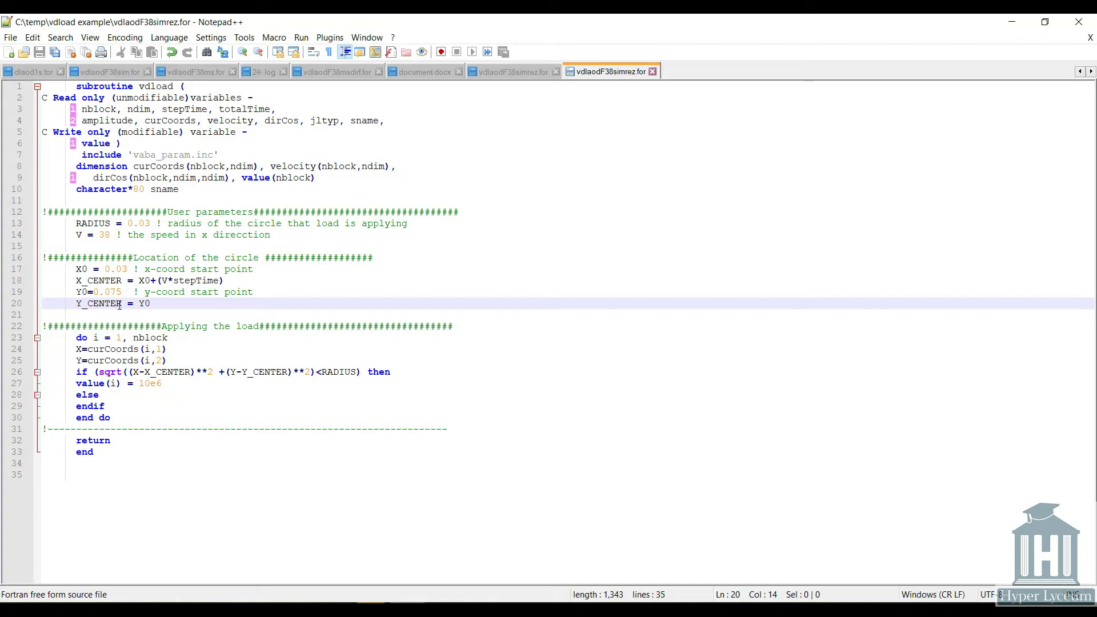
pyautogui.click(146, 339)
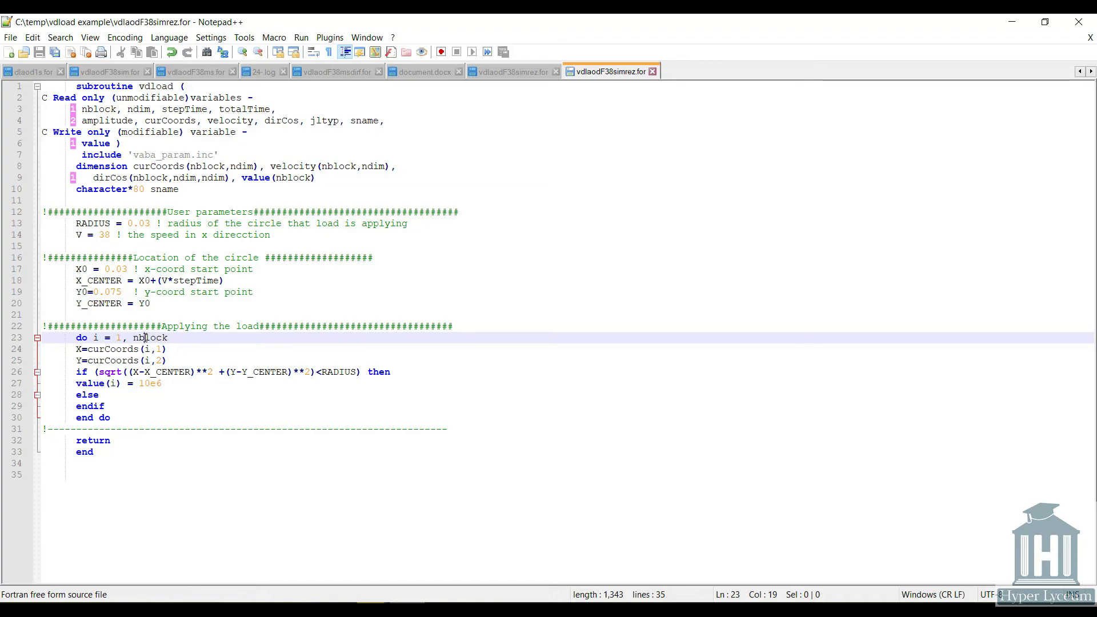
pyautogui.click(134, 372)
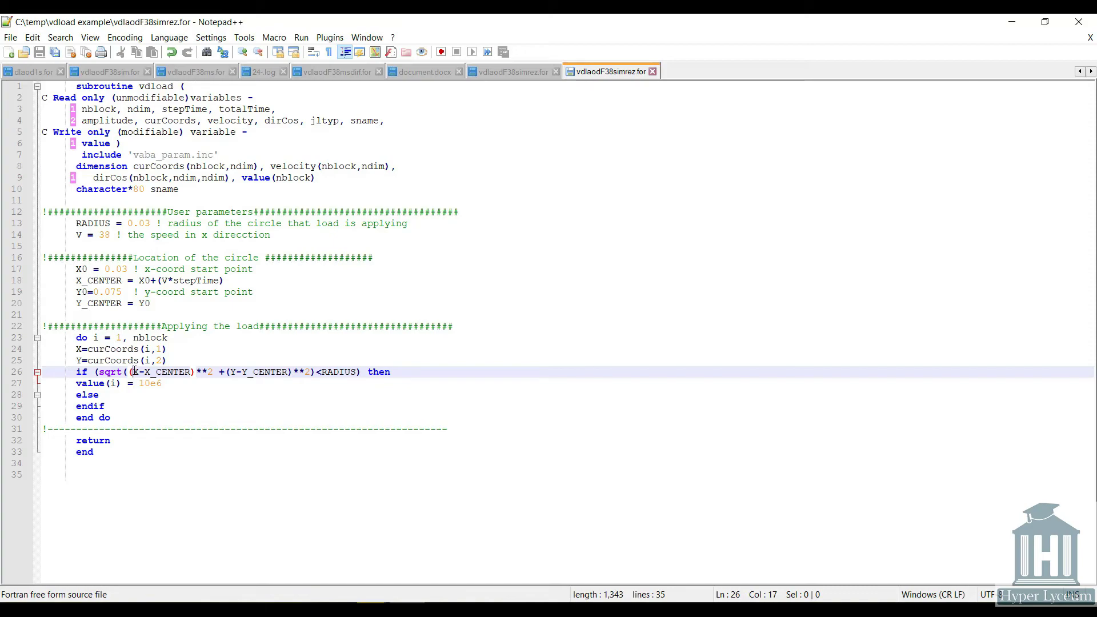
pyautogui.click(133, 383)
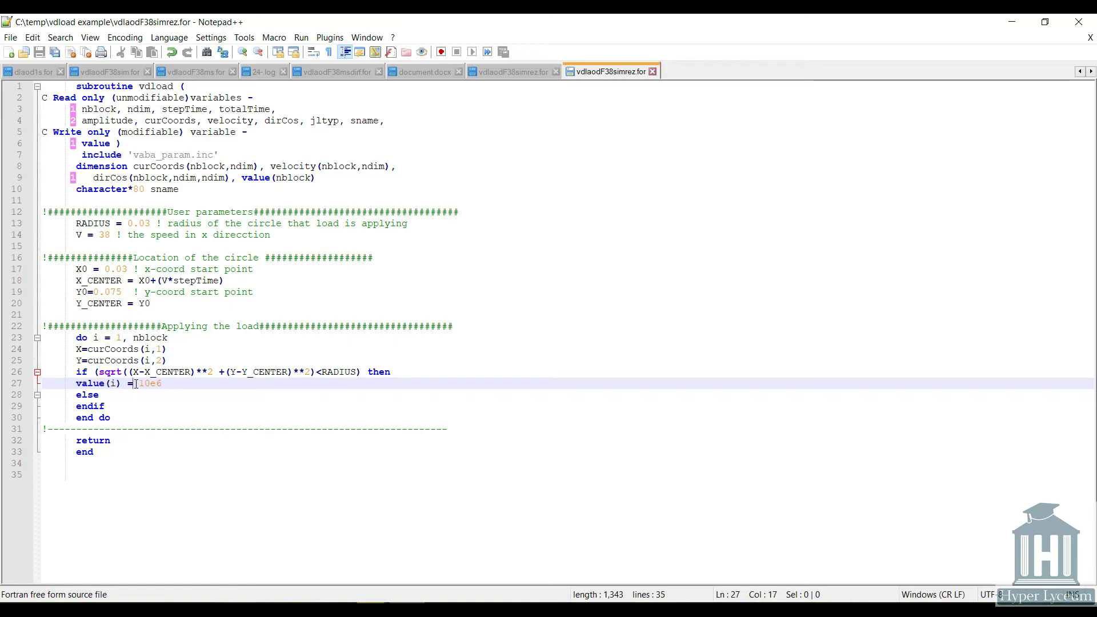
pyautogui.click(178, 385)
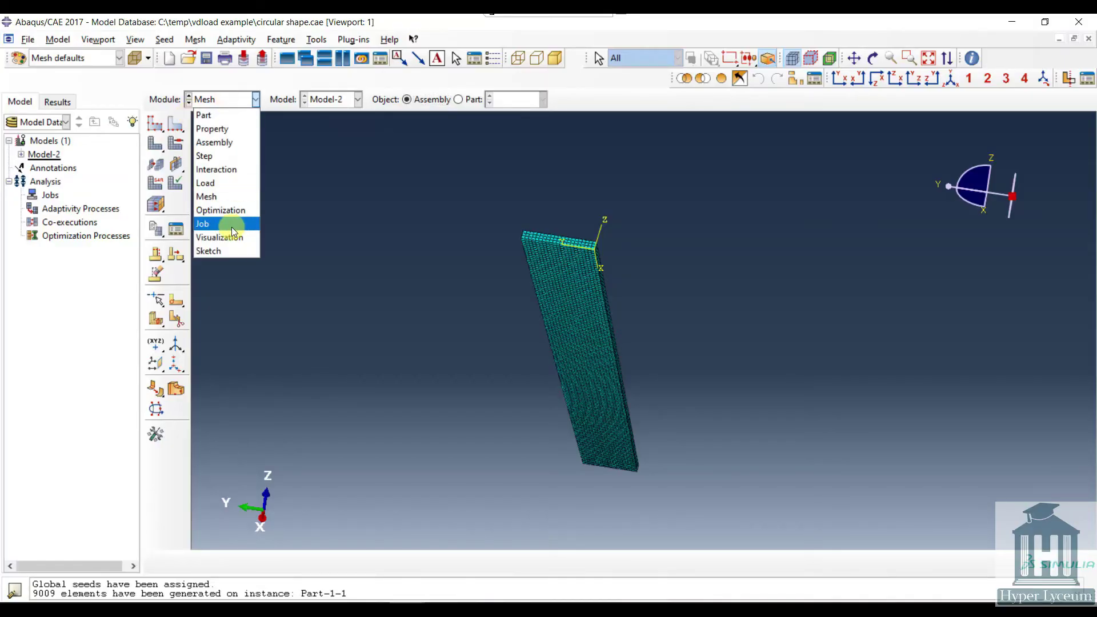
# Step: In the Job module, create Job-1 for Model-2 and assign vdlaodF38sim.for as its user subroutine file
pyautogui.click(231, 226)
pyautogui.click(182, 122)
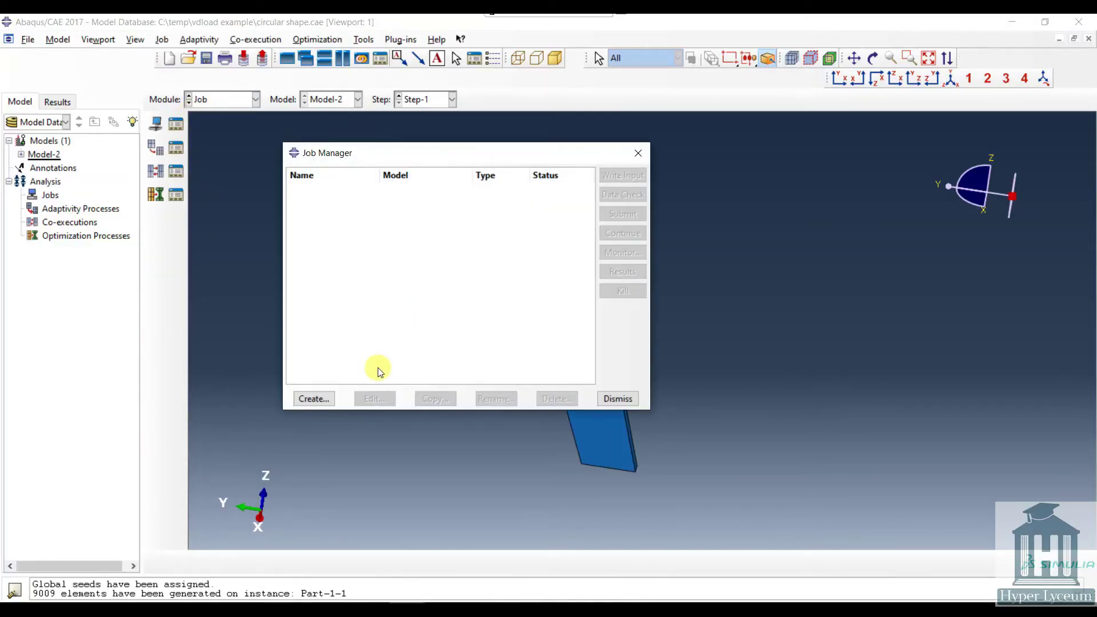
pyautogui.click(325, 395)
pyautogui.click(352, 398)
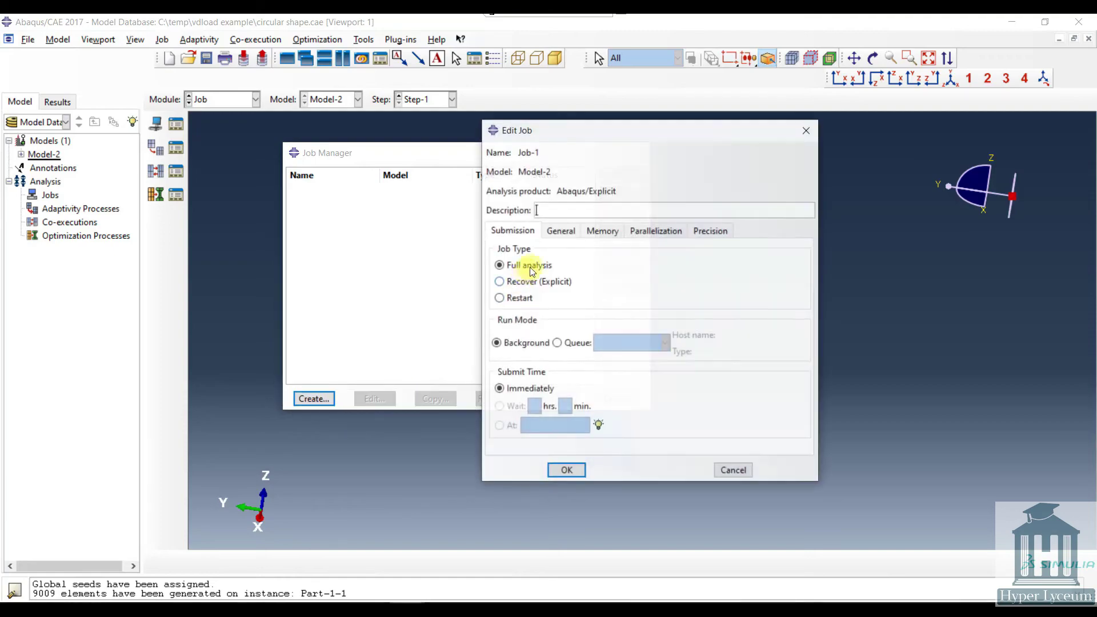
pyautogui.click(555, 231)
pyautogui.click(575, 384)
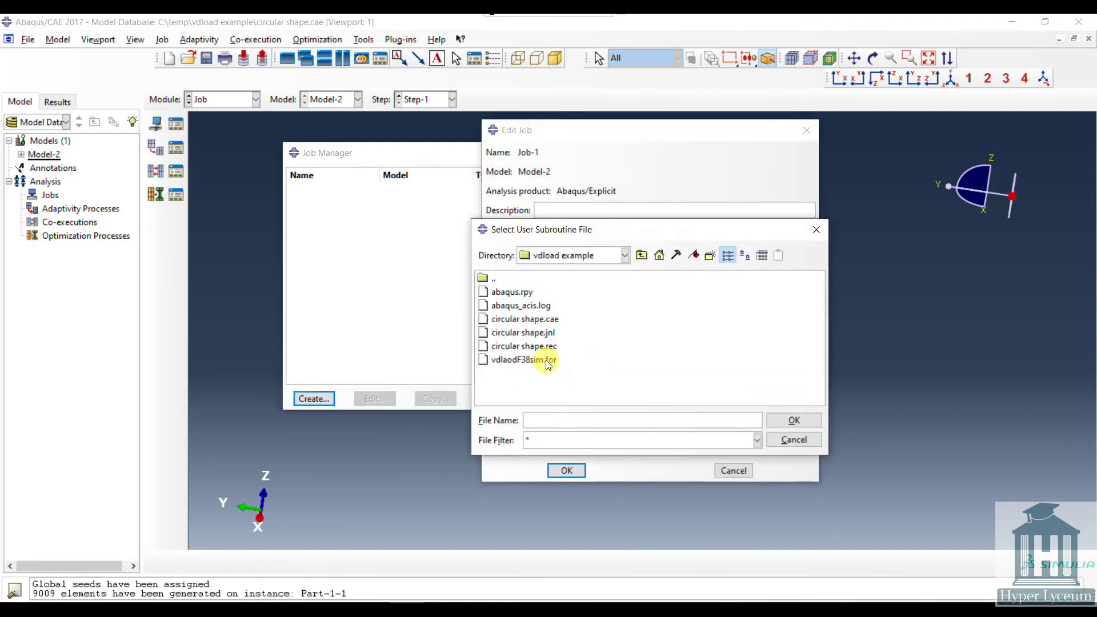
pyautogui.doubleClick(509, 360)
# Step: Enable multiple processors for Job-1, set the processor count to 10, and accept the job settings
pyautogui.click(655, 231)
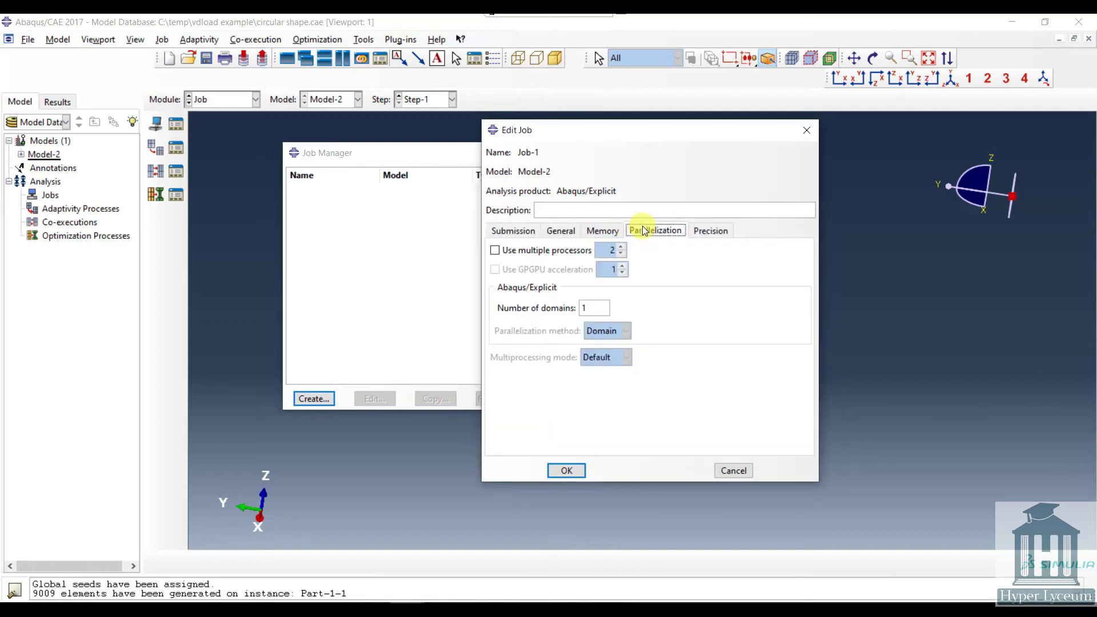
pyautogui.click(567, 250)
pyautogui.click(622, 247)
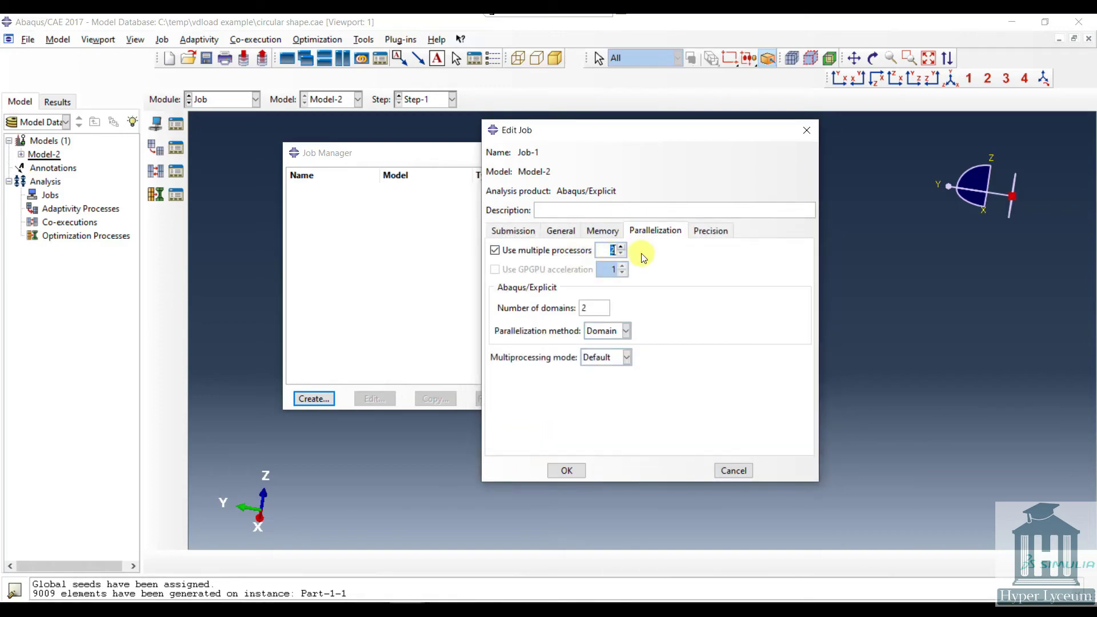
pyautogui.write('10')
pyautogui.click(567, 468)
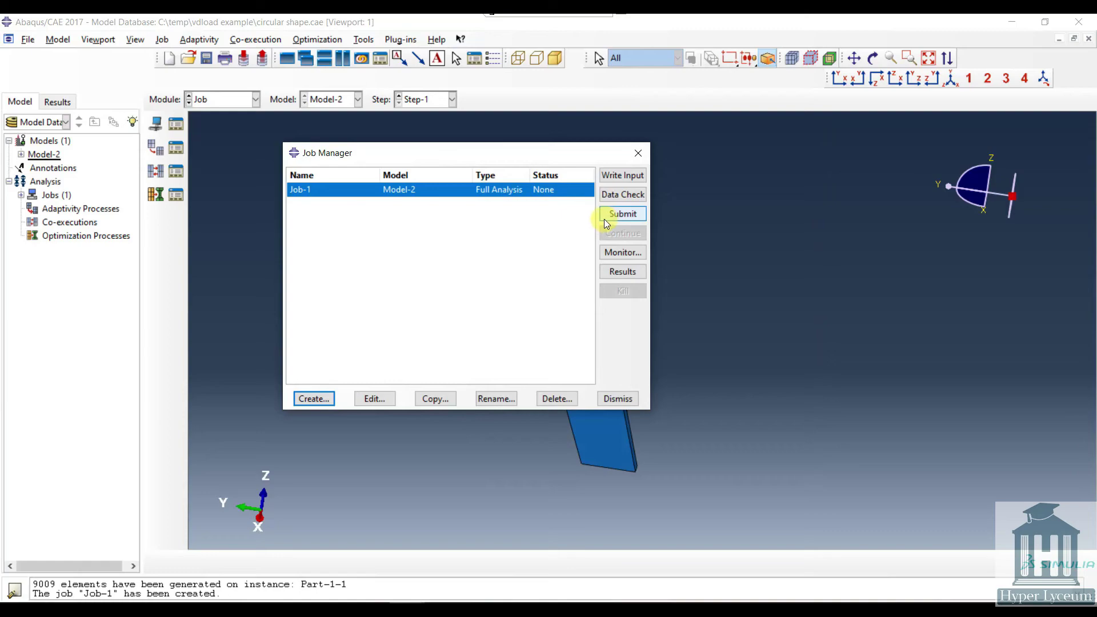
# Step: Submit Job-1 for analysis and open its monitor
pyautogui.click(604, 216)
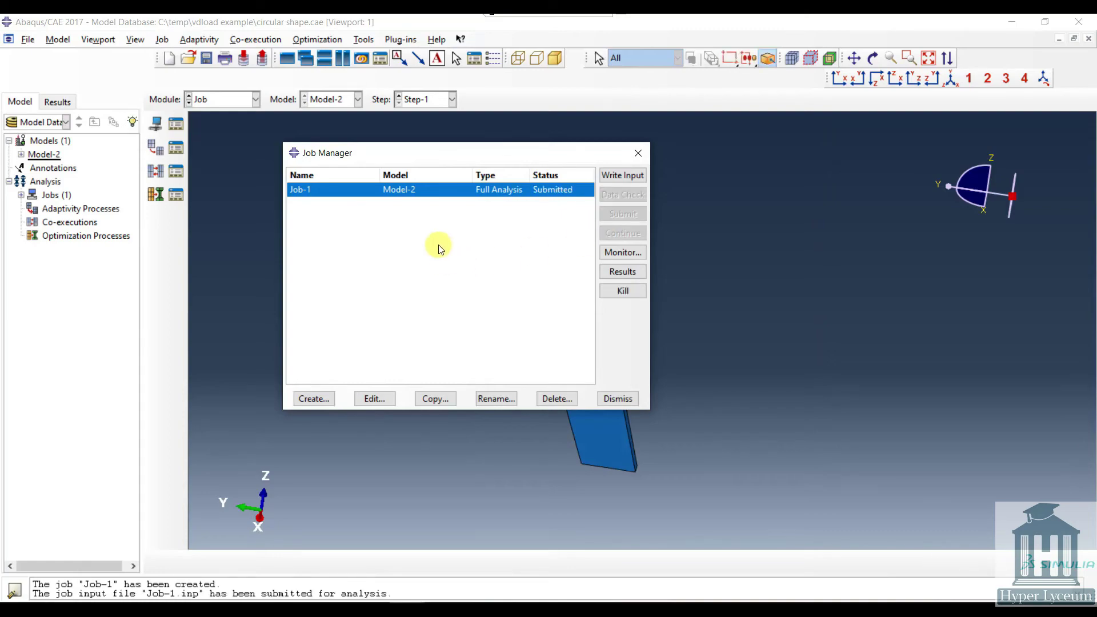
pyautogui.click(627, 252)
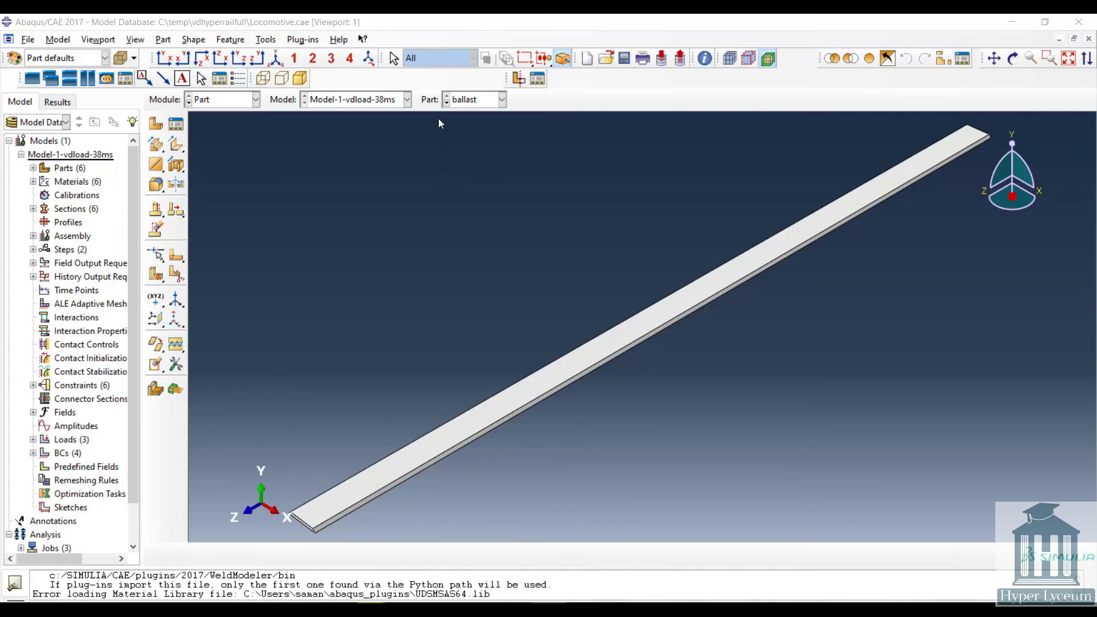
# Step: In the Locomotive.cae railway model, examine the list of parts, the materials and the assembled track
pyautogui.click(470, 102)
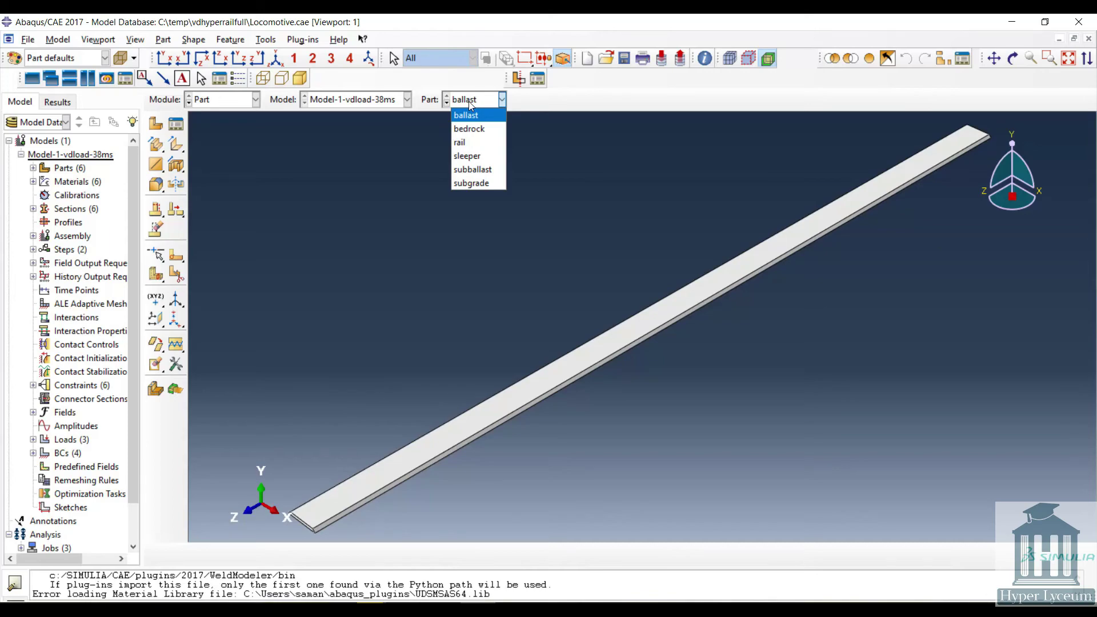
pyautogui.click(468, 102)
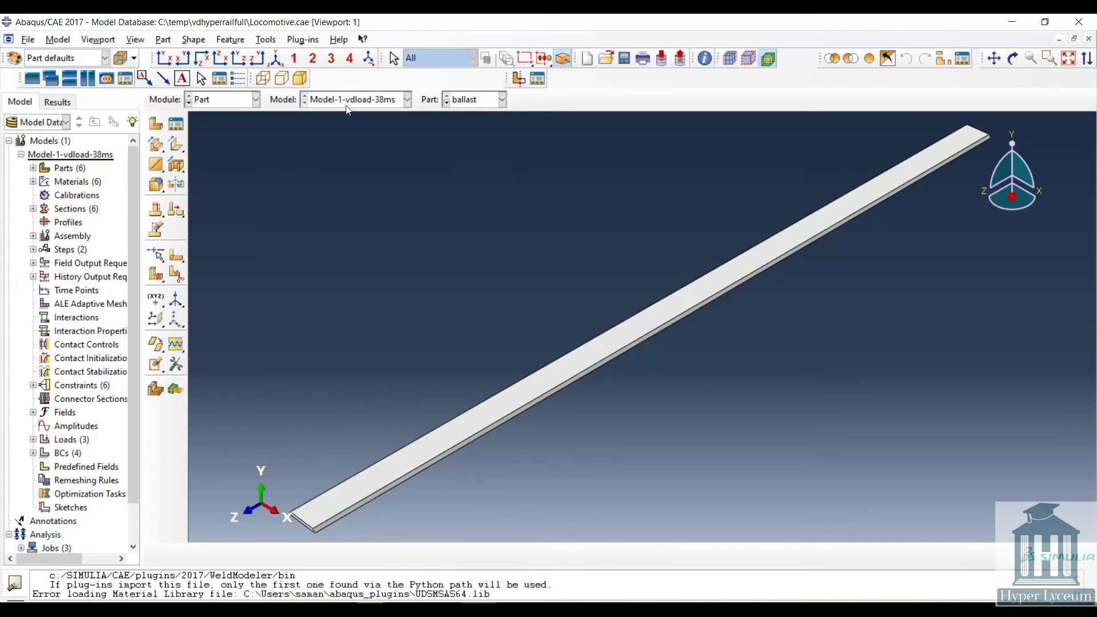
pyautogui.click(208, 105)
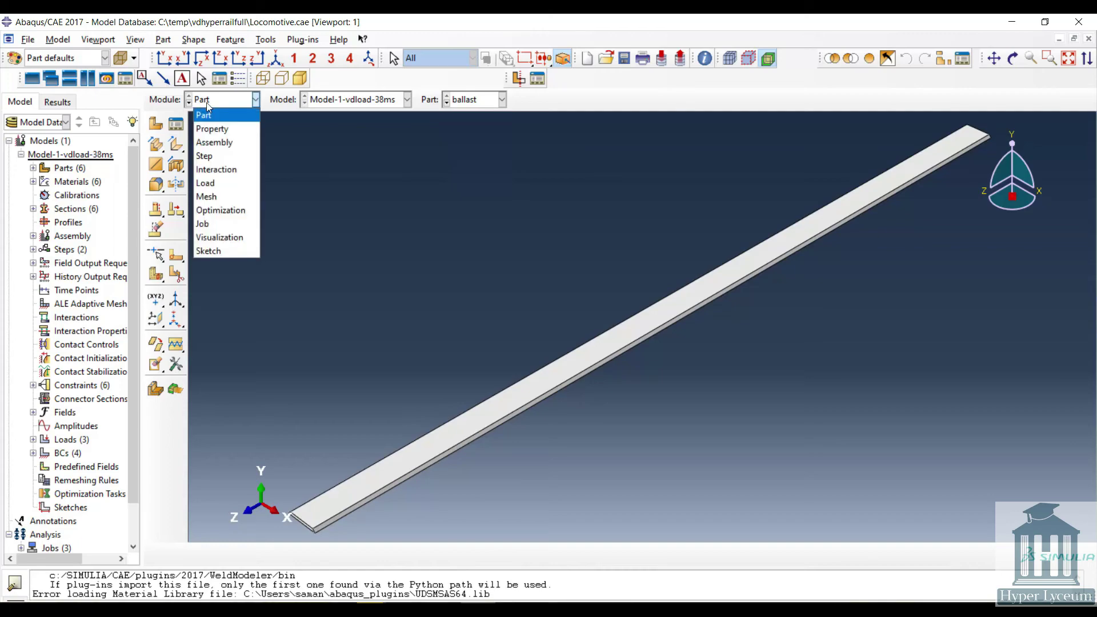
pyautogui.click(224, 129)
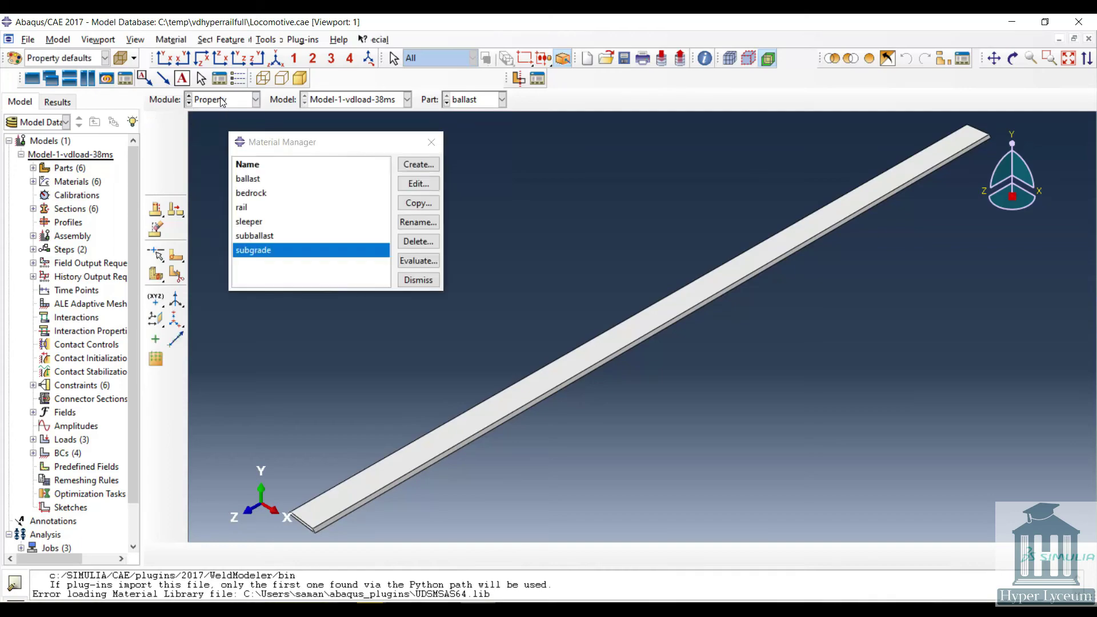
pyautogui.click(246, 106)
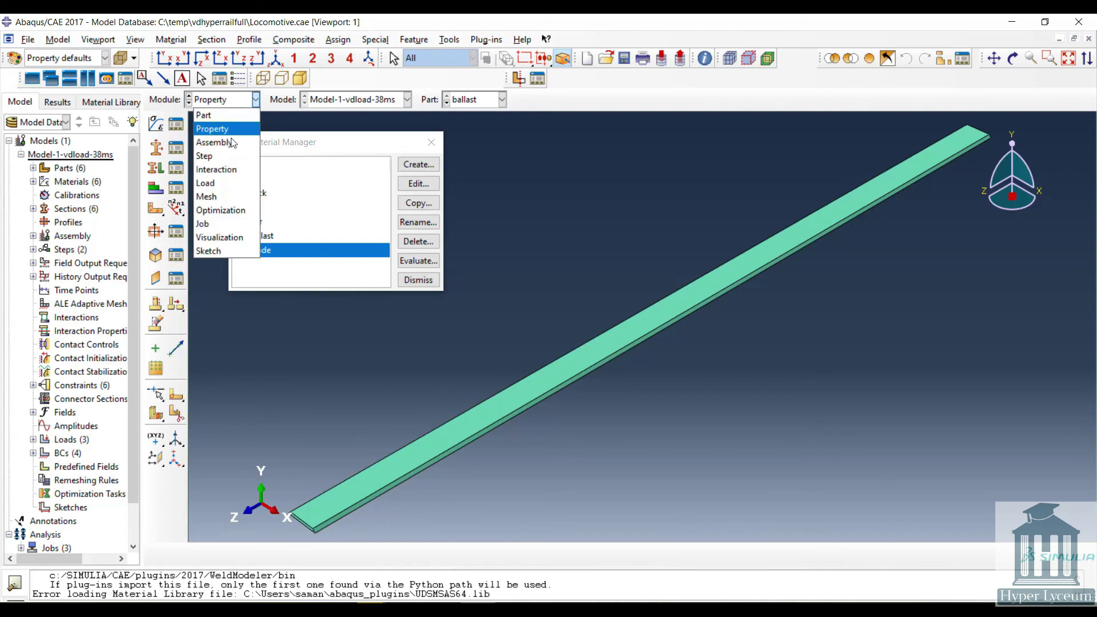
pyautogui.click(230, 142)
pyautogui.scroll(5, 407, 362)
pyautogui.keyDown('ctrl'); pyautogui.keyDown('alt'); pyautogui.moveTo(555, 397); pyautogui.dragTo(660, 289, button='middle'); pyautogui.keyUp('alt'); pyautogui.keyUp('ctrl')
# Step: Examine the railway model's interactions and constraints, and the loads and boundary conditions along the track
pyautogui.click(223, 100)
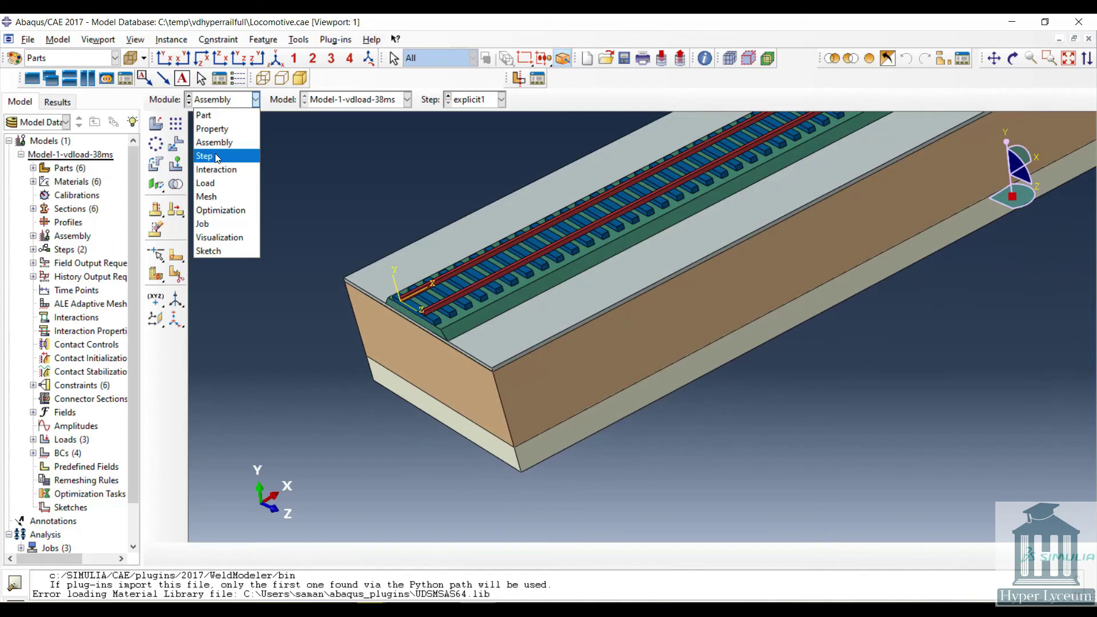
pyautogui.click(218, 172)
pyautogui.click(222, 100)
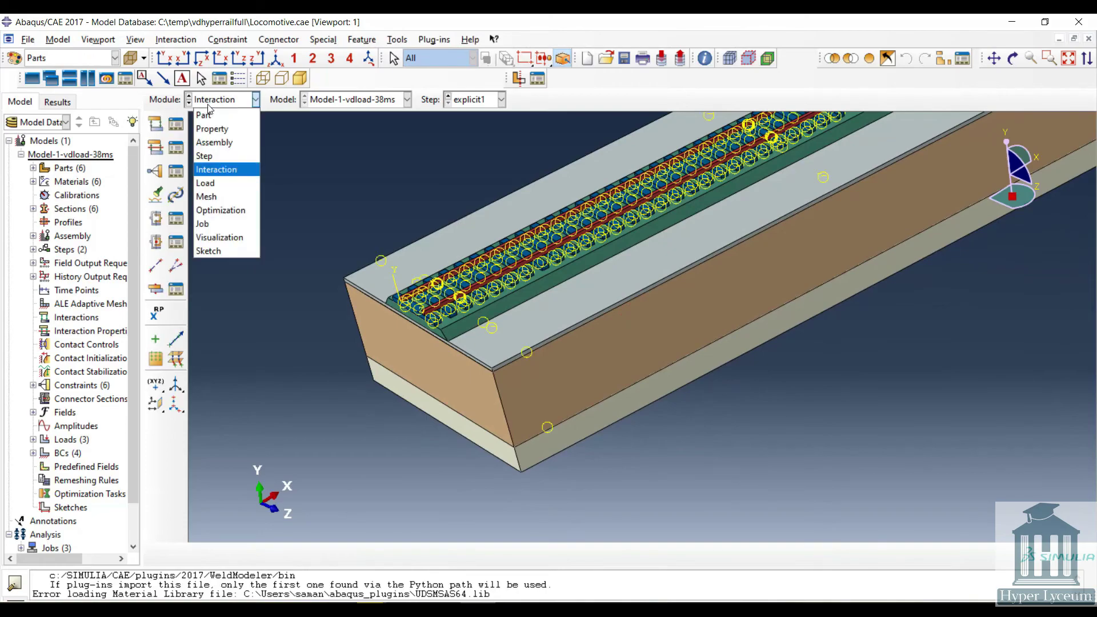
pyautogui.click(217, 184)
pyautogui.click(176, 124)
pyautogui.scroll(-3, 719, 277)
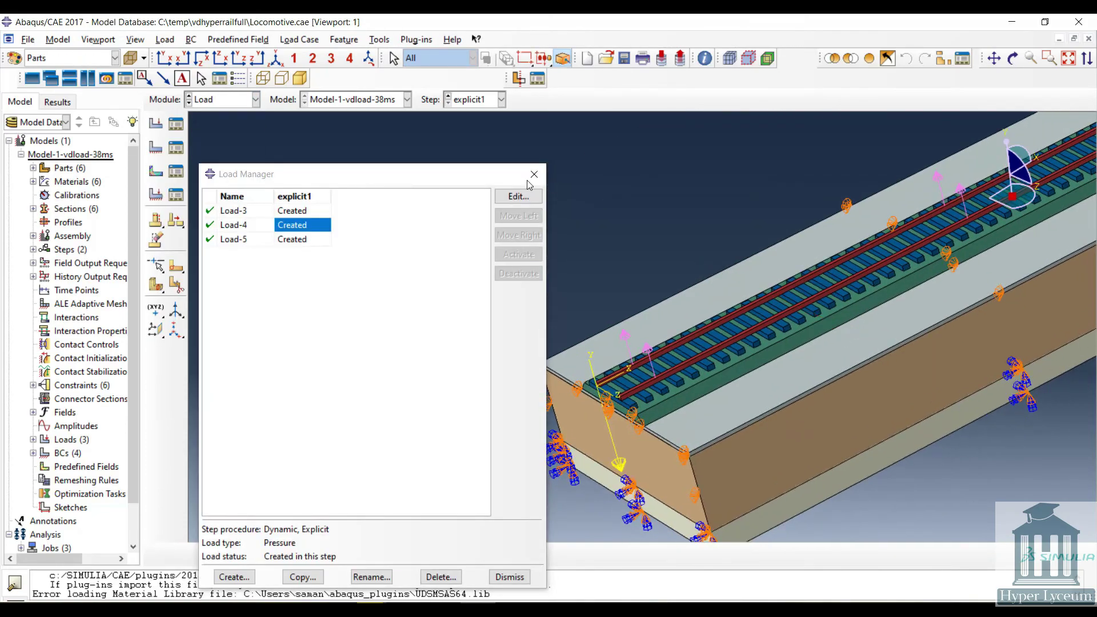
pyautogui.press('Escape')
pyautogui.moveTo(609, 288); pyautogui.dragTo(537, 349)
pyautogui.scroll(-5, 649, 320)
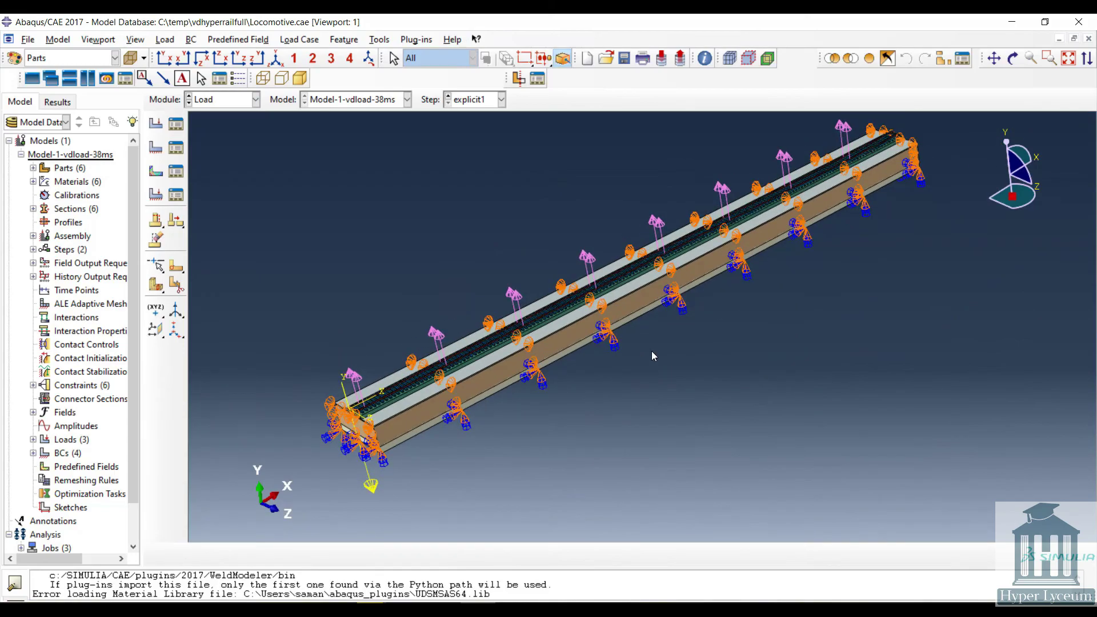
pyautogui.scroll(5, 381, 414)
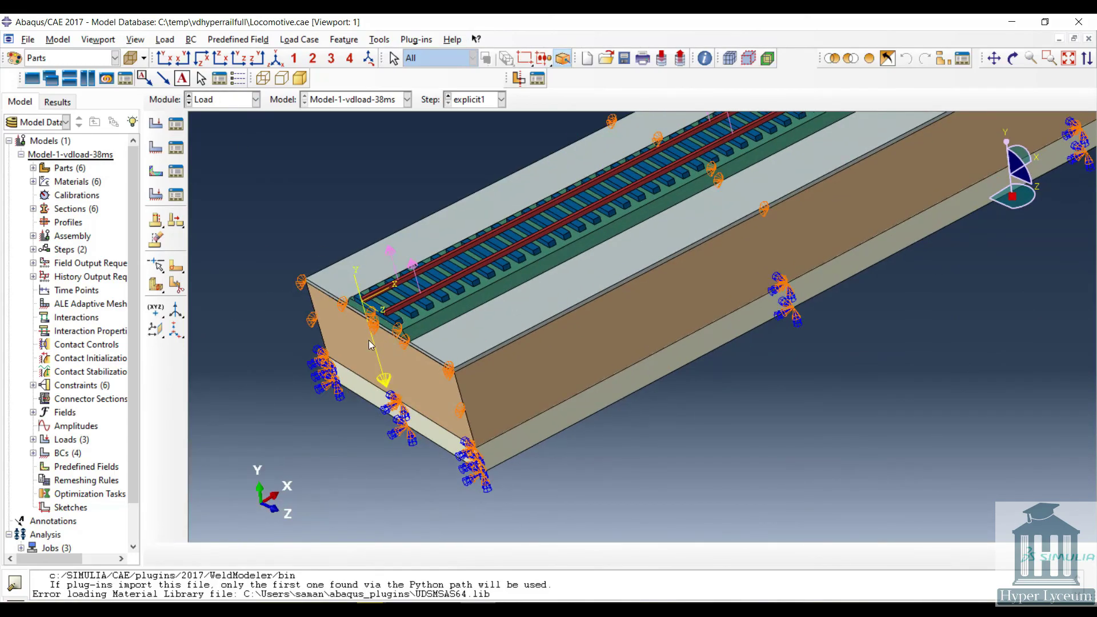
# Step: Examine the mesh of the railway assembly in the Mesh module, close up and along its whole length
pyautogui.click(246, 100)
pyautogui.click(215, 196)
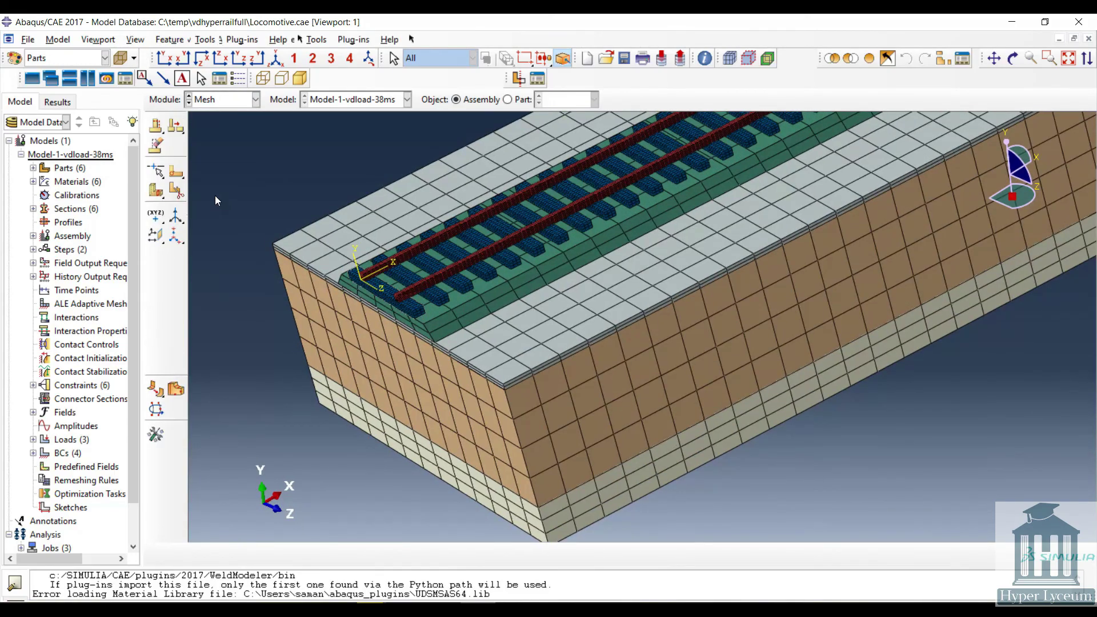
pyautogui.scroll(-5, 670, 337)
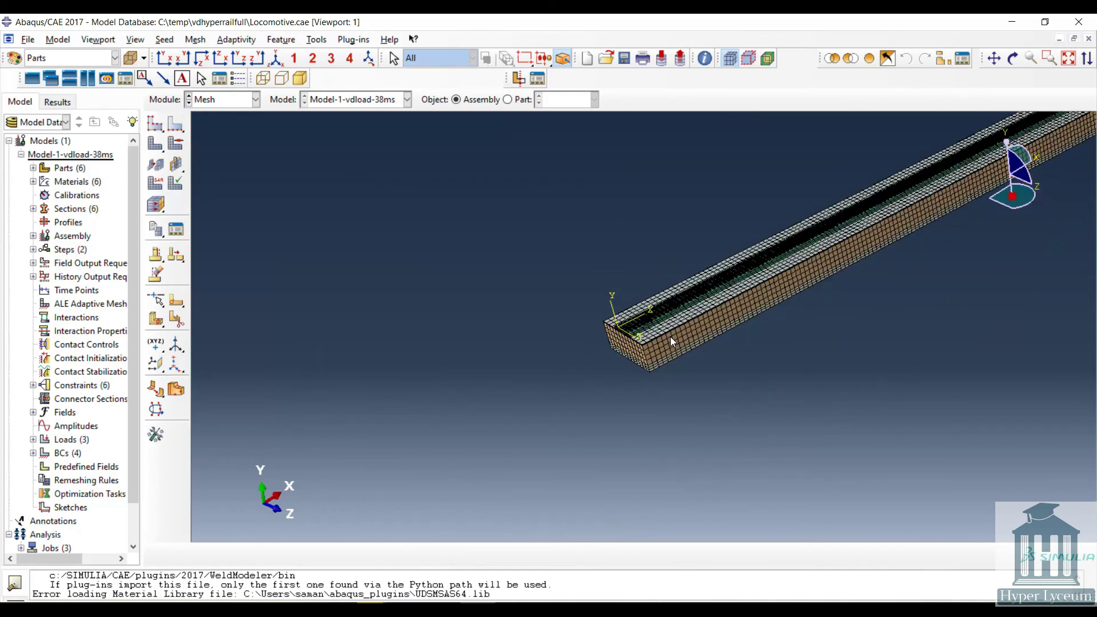
pyautogui.keyDown('ctrl'); pyautogui.keyDown('alt'); pyautogui.moveTo(730, 321); pyautogui.dragTo(440, 437, button='middle'); pyautogui.keyUp('alt'); pyautogui.keyUp('ctrl')
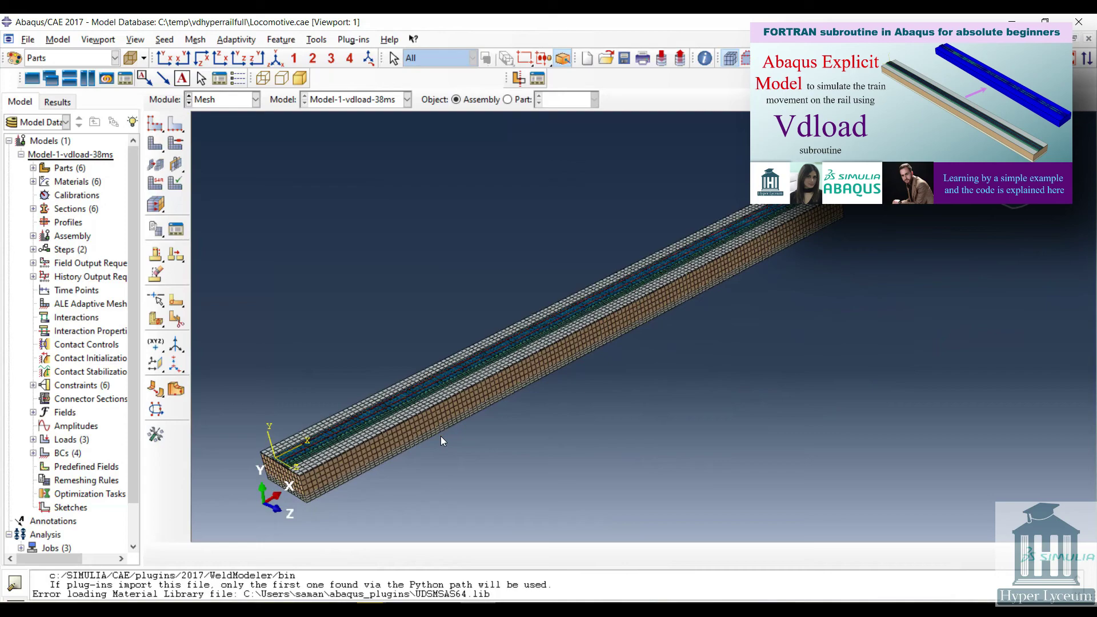
pyautogui.keyDown('ctrl'); pyautogui.keyDown('alt'); pyautogui.moveTo(448, 430); pyautogui.dragTo(472, 412, button='middle'); pyautogui.keyUp('alt'); pyautogui.keyUp('ctrl')
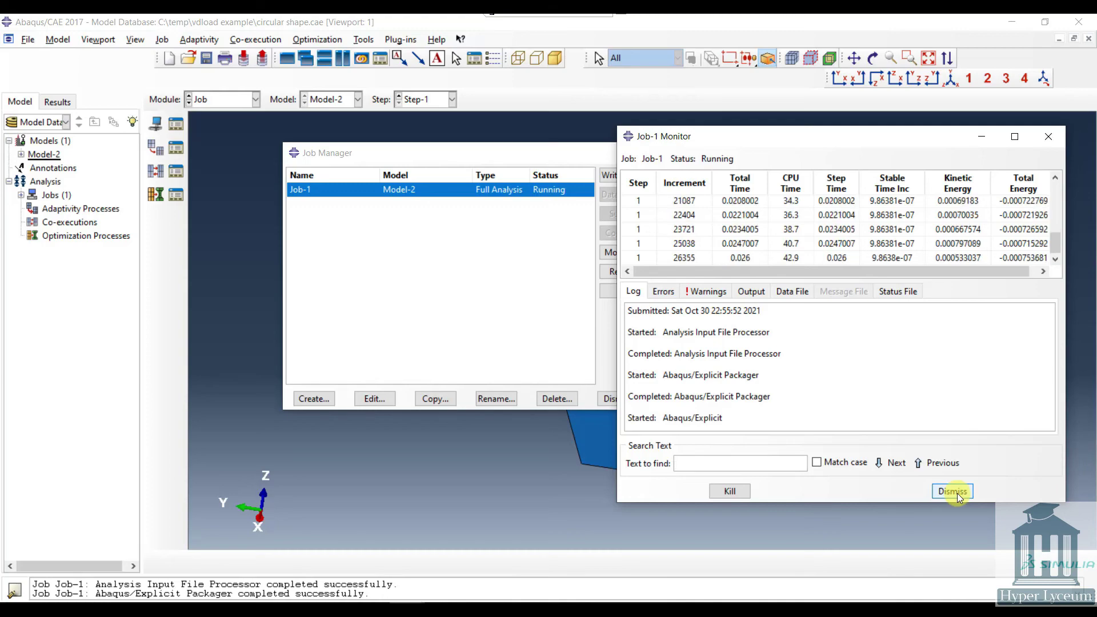
# Step: Close the Job-1 monitor and open the plate analysis results in the Visualization module
pyautogui.click(957, 492)
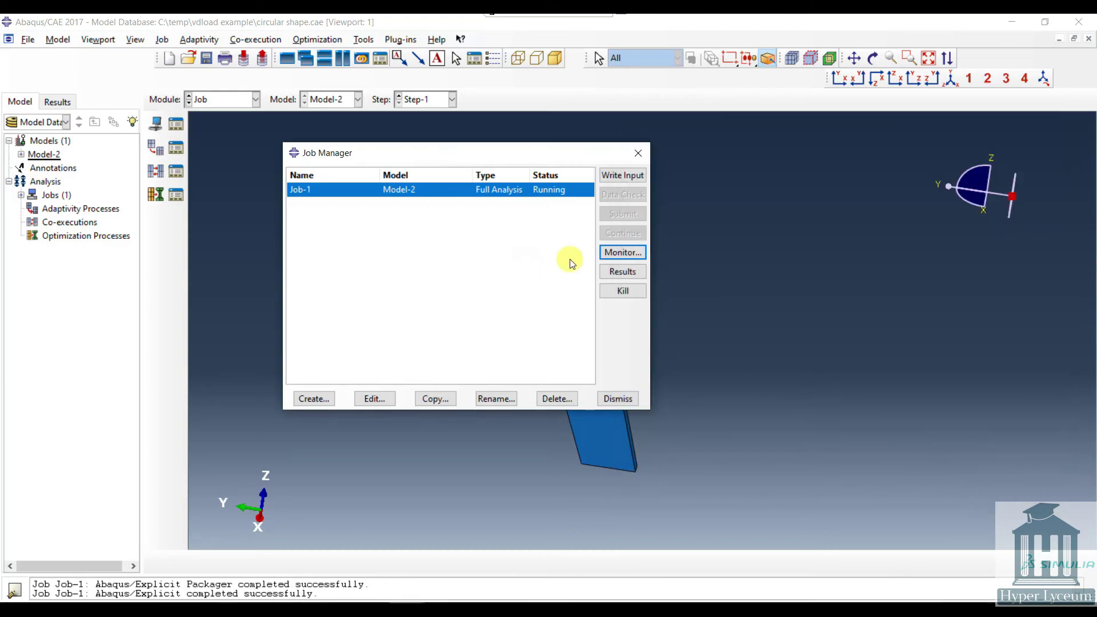
pyautogui.click(623, 272)
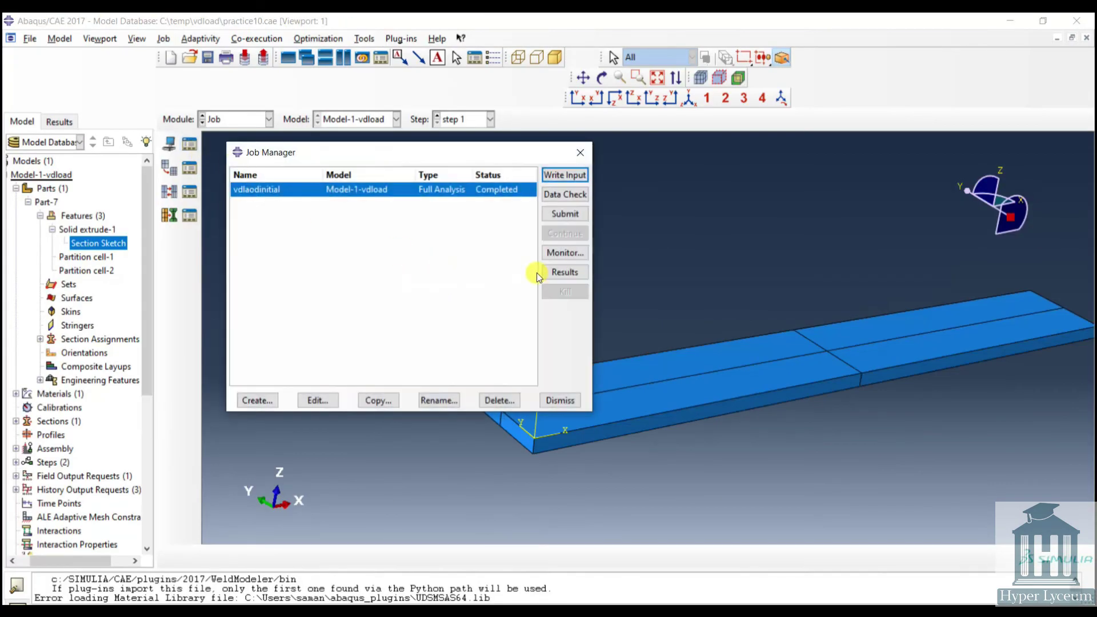
pyautogui.click(566, 269)
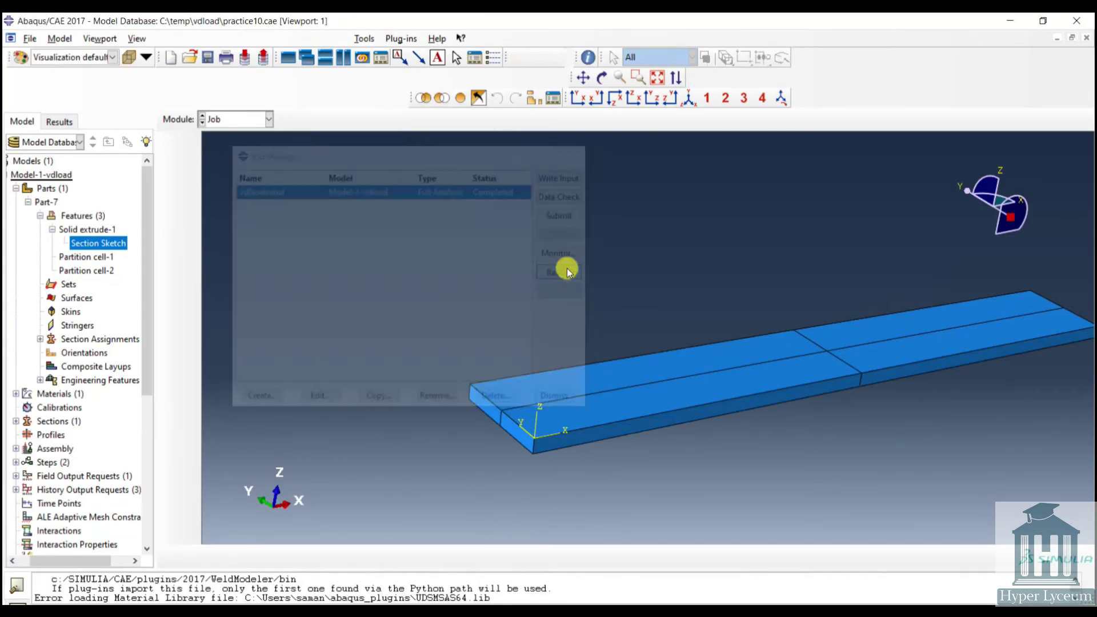
# Step: Display the Mises stress contours on the deformed plate and set a uniform deformation scale factor of 1
pyautogui.click(157, 190)
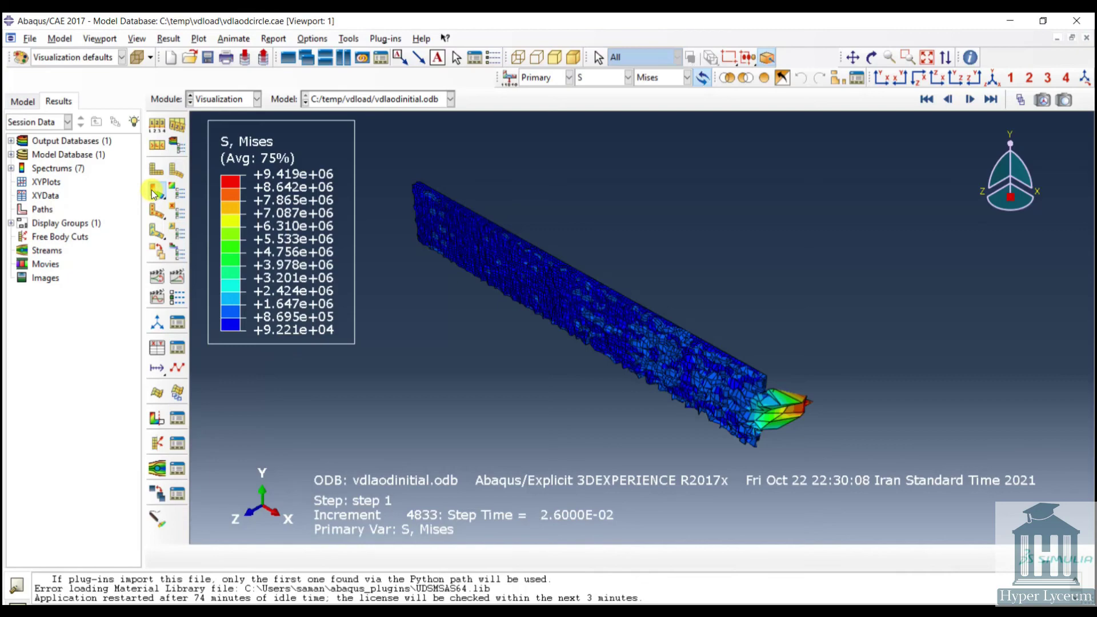
pyautogui.click(156, 125)
pyautogui.click(247, 345)
pyautogui.write('1')
pyautogui.click(260, 484)
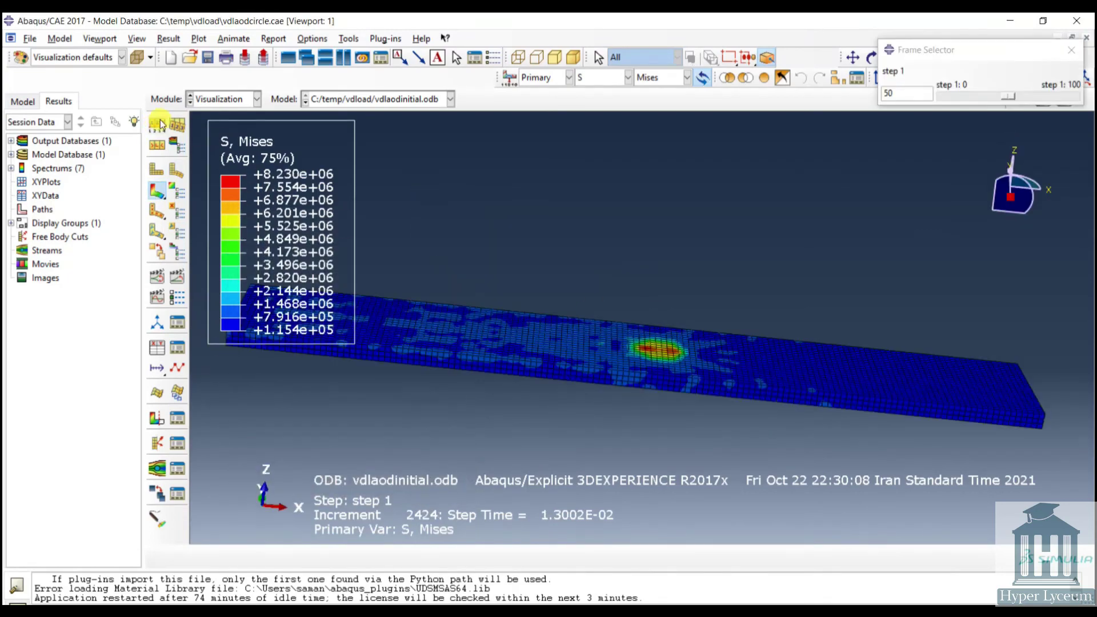
# Step: Hide the interior mesh lines on the plate's contour plot
pyautogui.click(155, 124)
pyautogui.click(385, 322)
pyautogui.click(261, 485)
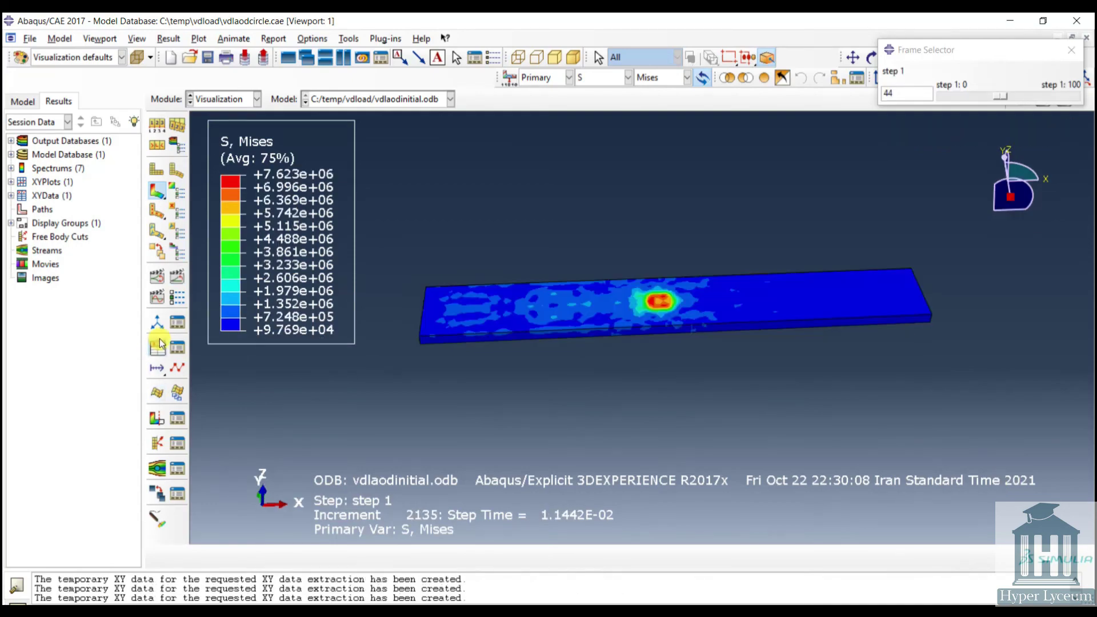
# Step: Set up XY data from ODB field output using the Pressure stress component at the integration points
pyautogui.click(159, 345)
pyautogui.click(272, 376)
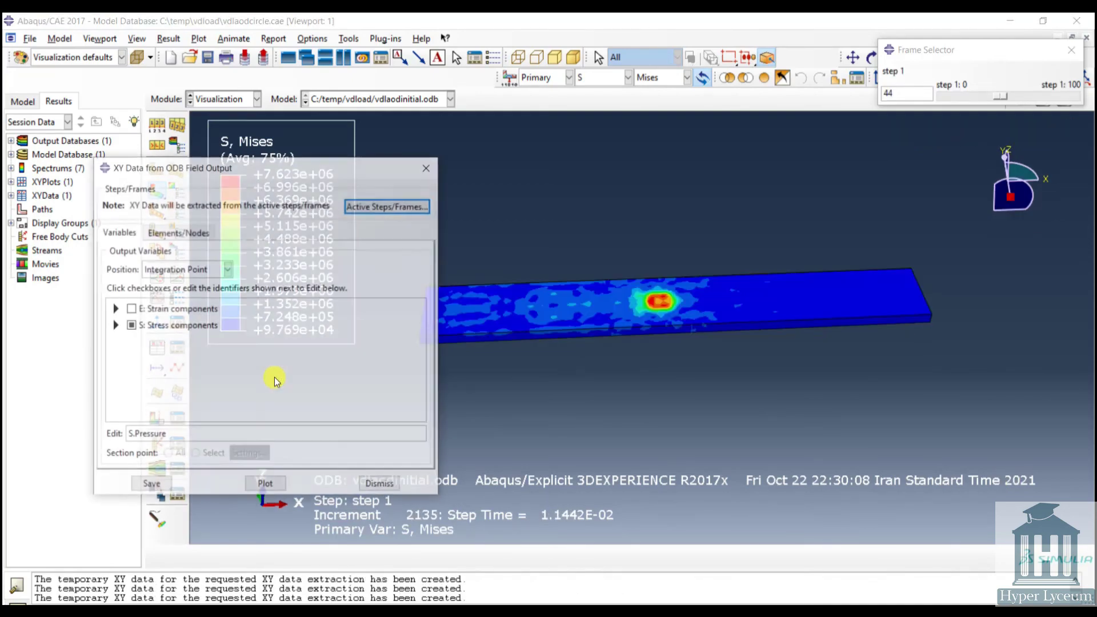
pyautogui.click(114, 325)
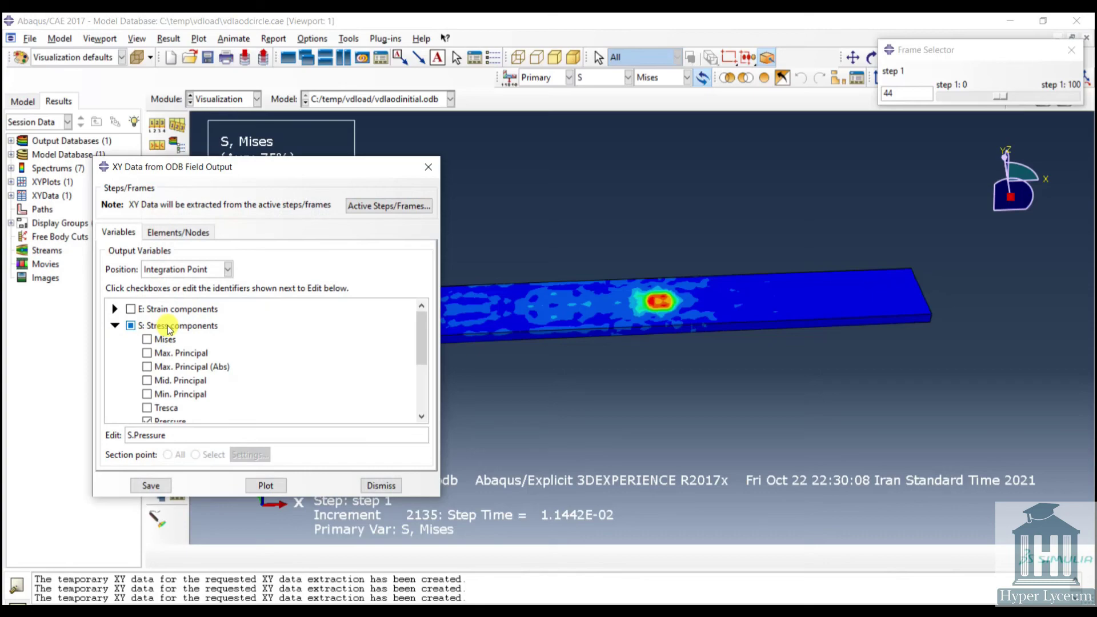
pyautogui.scroll(-2, 174, 376)
# Step: Pick three elements in the viewport, near the plate's start, middle and far end, as the XY data source
pyautogui.click(178, 231)
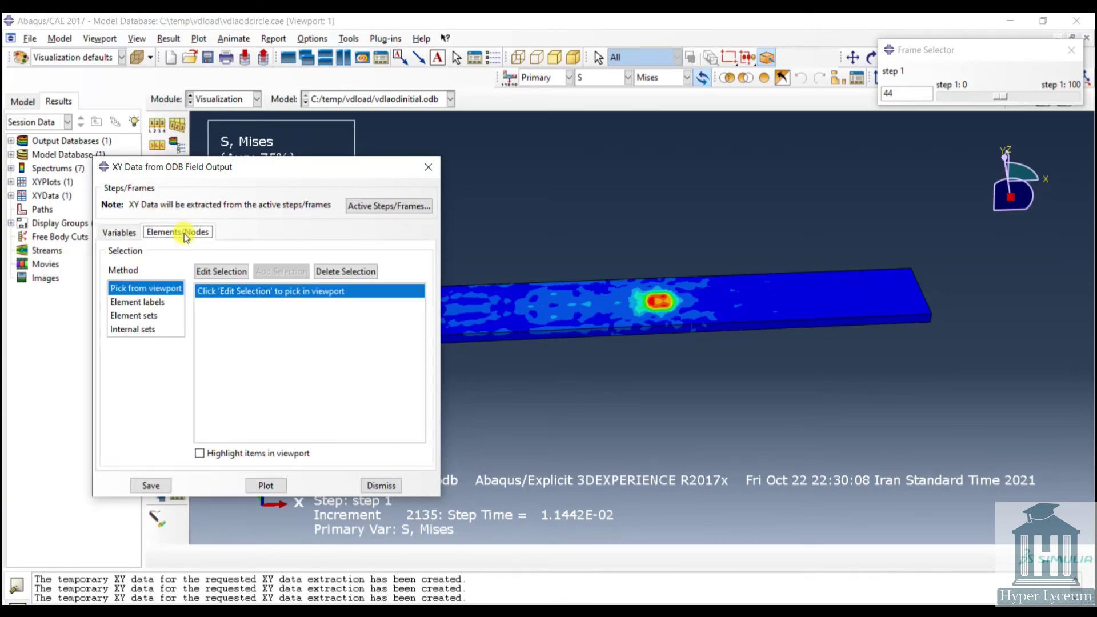
pyautogui.click(223, 272)
pyautogui.keyDown('ctrl'); pyautogui.keyDown('alt'); pyautogui.moveTo(502, 319); pyautogui.dragTo(602, 328, button='middle'); pyautogui.keyUp('alt'); pyautogui.keyUp('ctrl')
pyautogui.scroll(2, 530, 313)
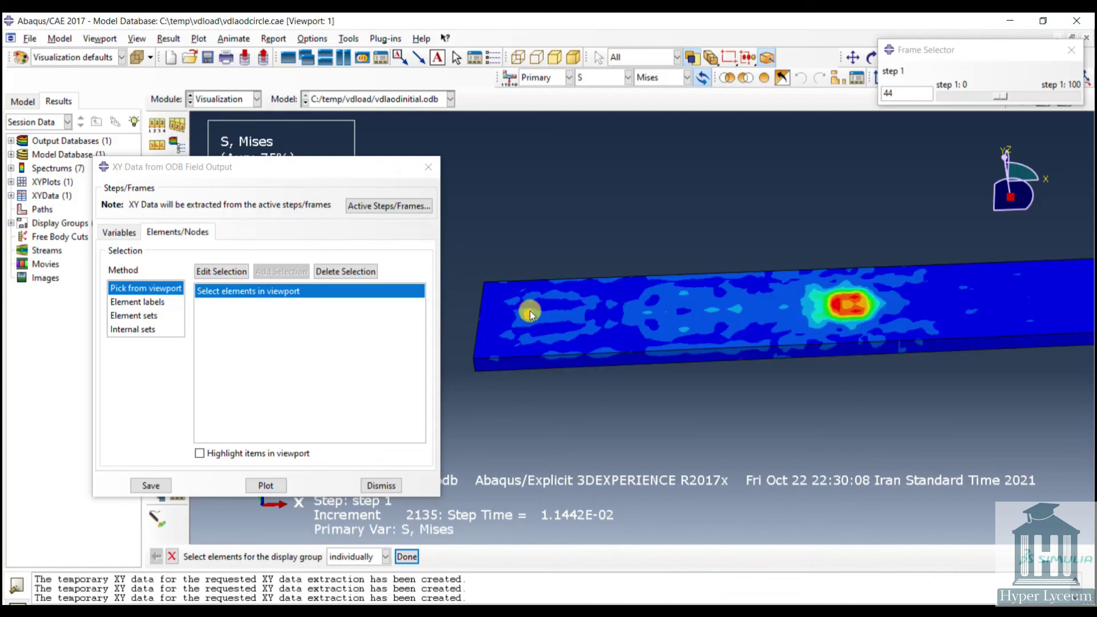
pyautogui.middleClick(883, 318)
pyautogui.keyDown('ctrl'); pyautogui.keyDown('alt'); pyautogui.moveTo(954, 340); pyautogui.dragTo(693, 379, button='middle'); pyautogui.keyUp('alt'); pyautogui.keyUp('ctrl')
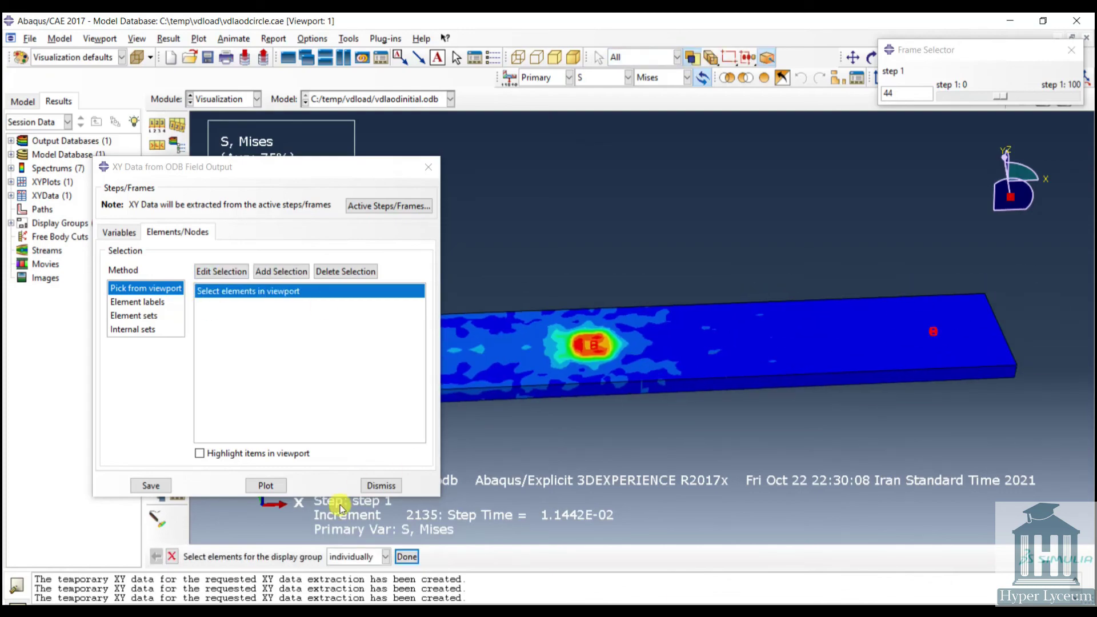
pyautogui.click(407, 556)
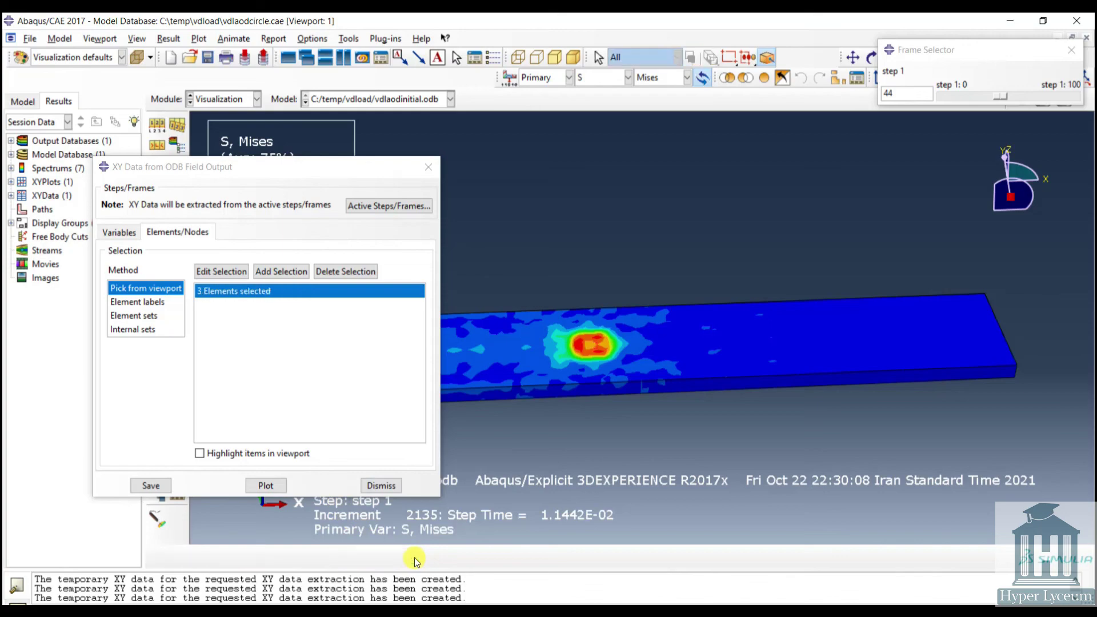
# Step: Plot pressure against time for the three selected elements and close the XY data dialog
pyautogui.click(274, 486)
pyautogui.click(264, 485)
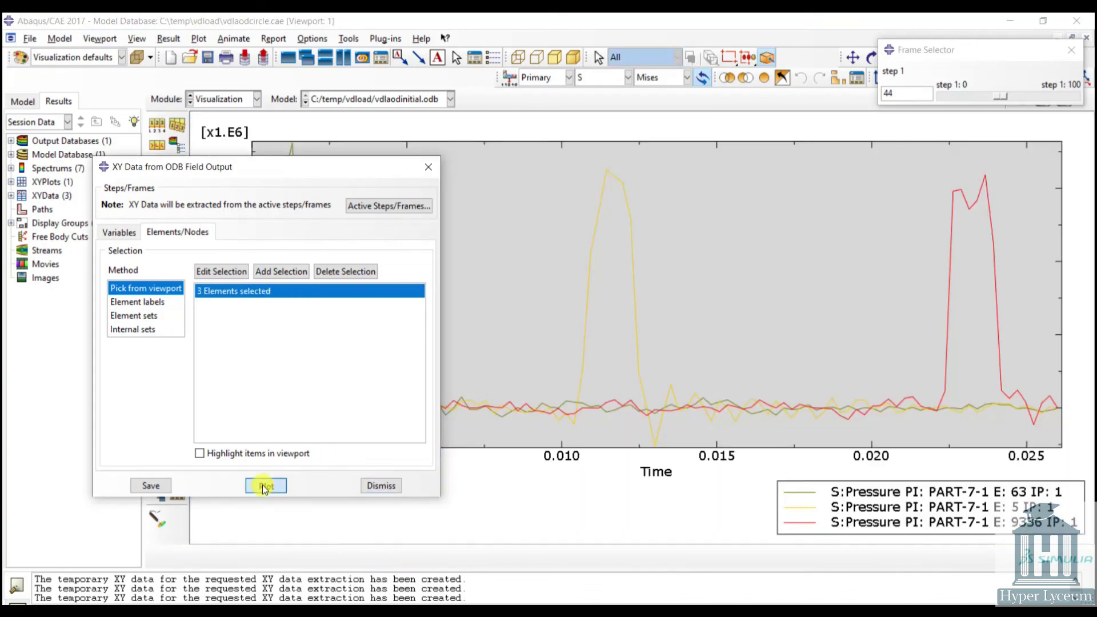
pyautogui.click(387, 486)
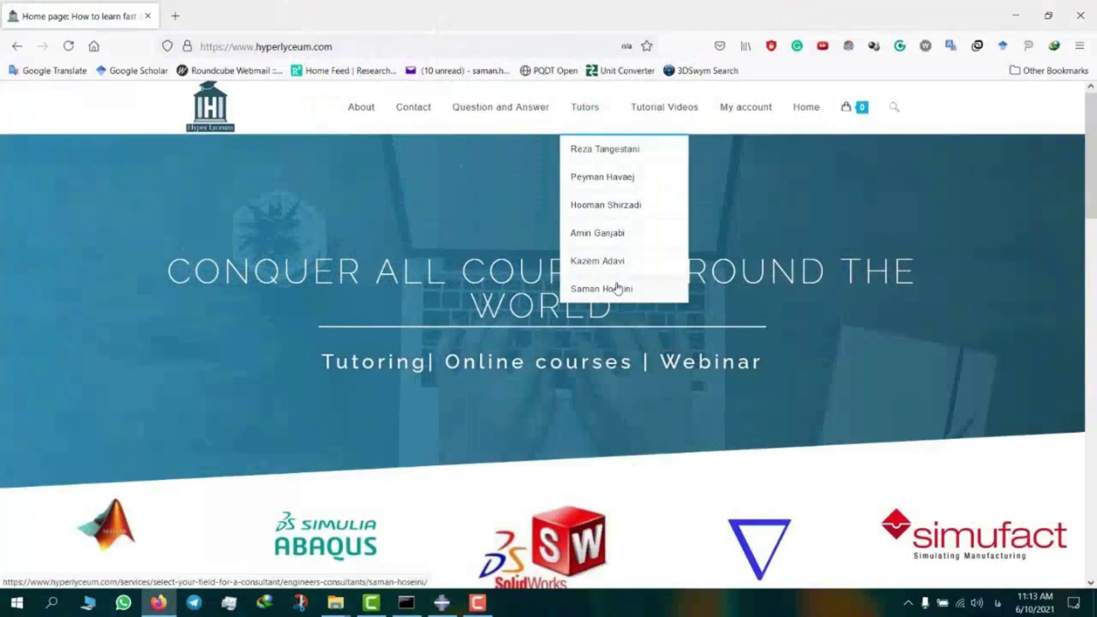
# Step: Switch to the Hyper Lyceum website and examine the last listed tutor's profile, including skills, projects, contact details and rates
pyautogui.click(617, 288)
pyautogui.scroll(-10, 620, 289)
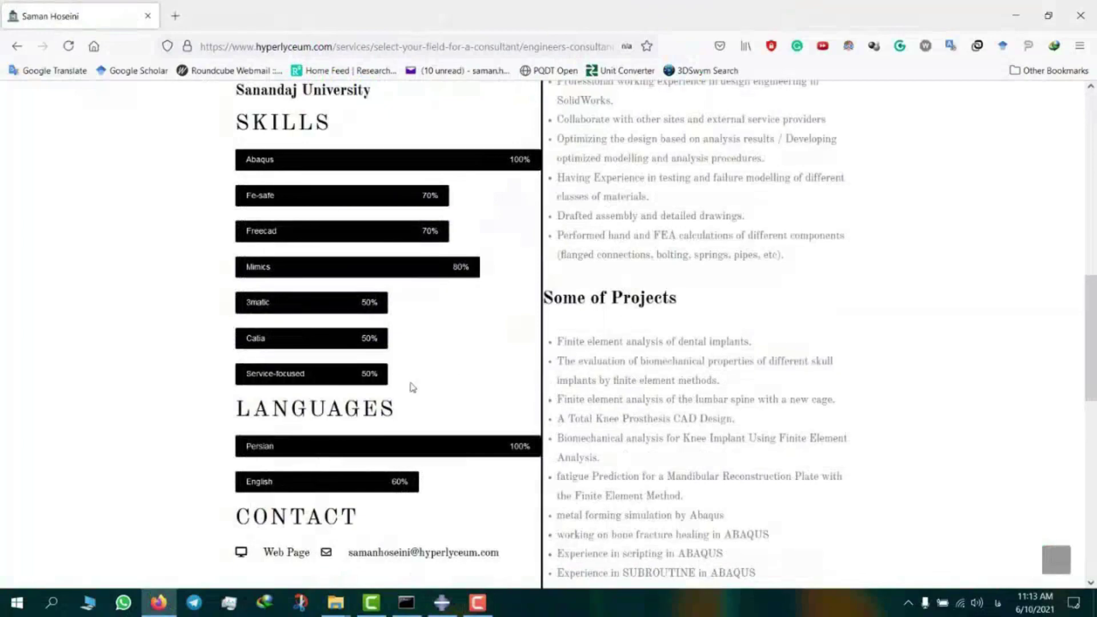
pyautogui.scroll(-3, 407, 390)
pyautogui.scroll(-2, 407, 390)
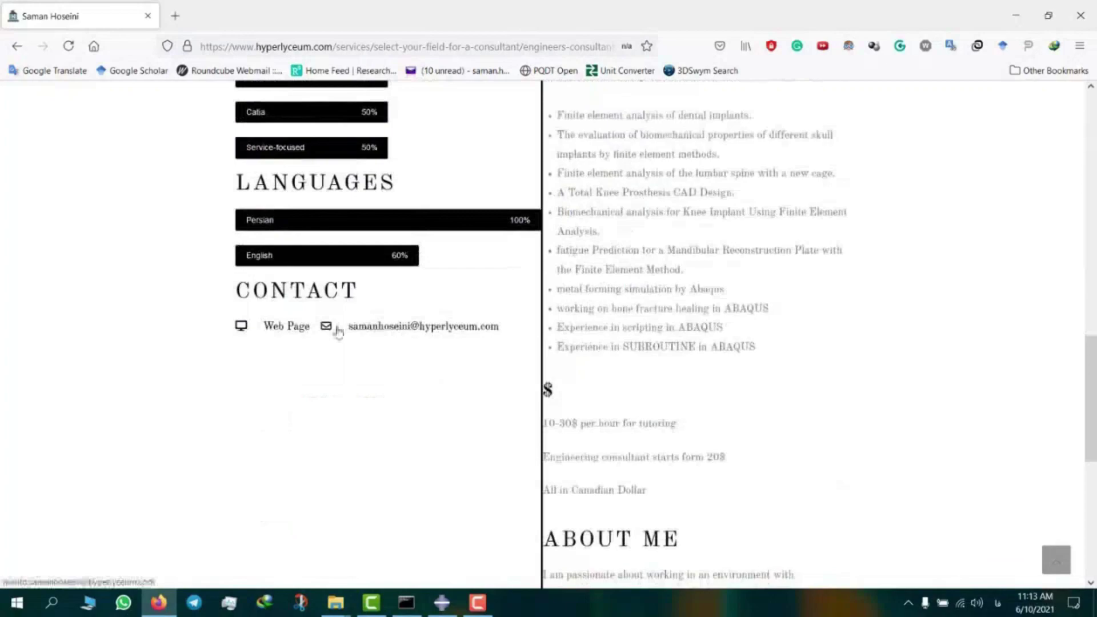